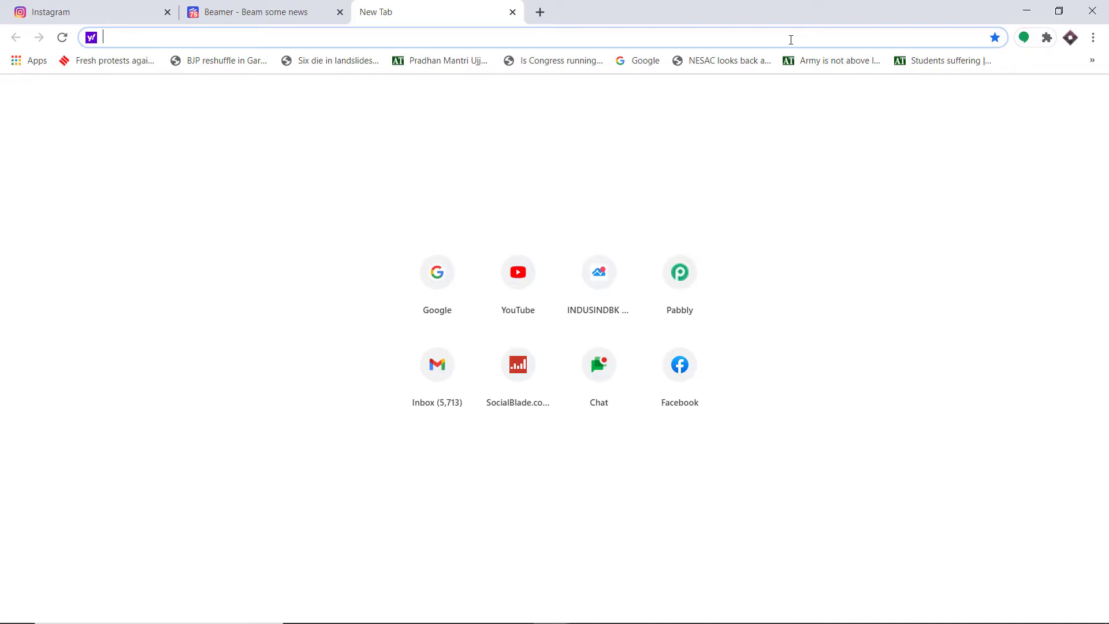
- Go to pabbly.com and open the product page for Connect
text(pabbly.com)
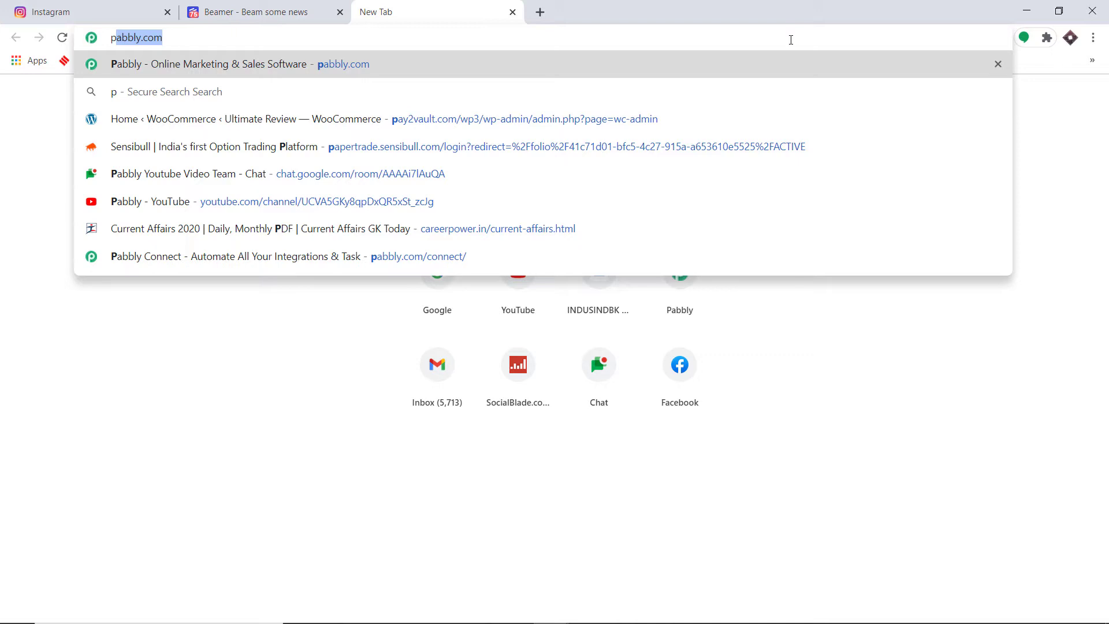
key(Return)
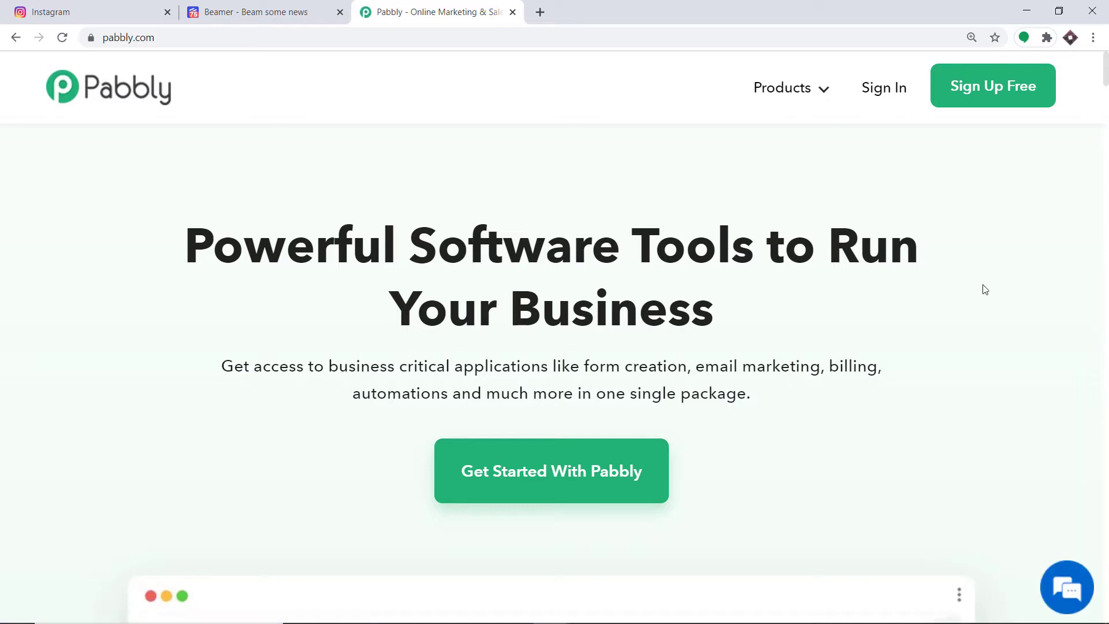
mouse_move(801, 102)
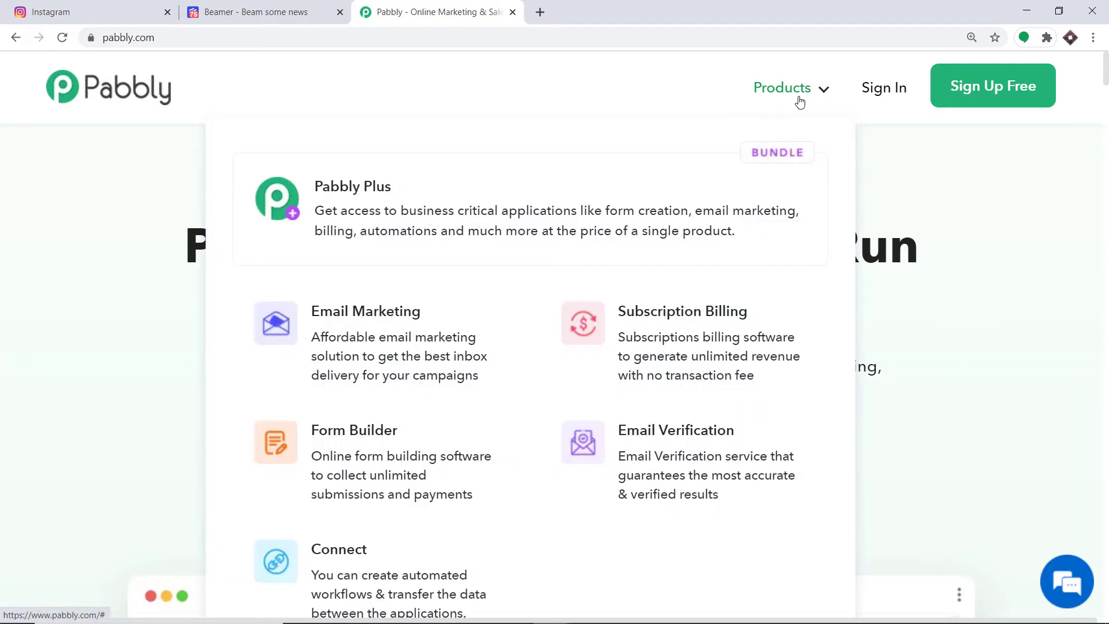
click(376, 561)
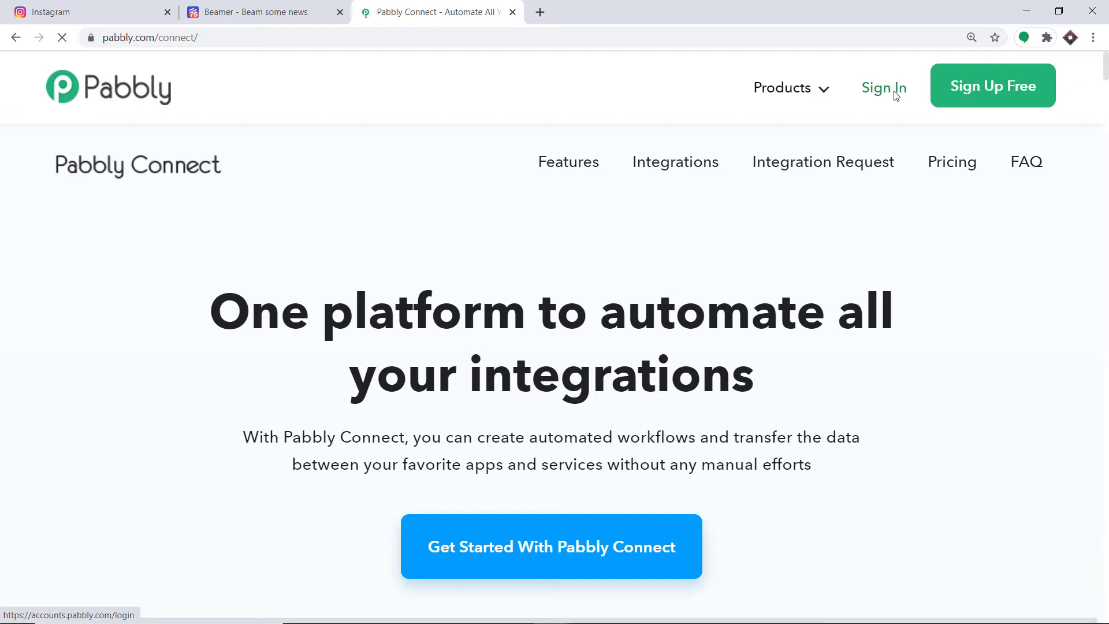
- Sign in to the Pabbly account and access the Connect application
click(896, 94)
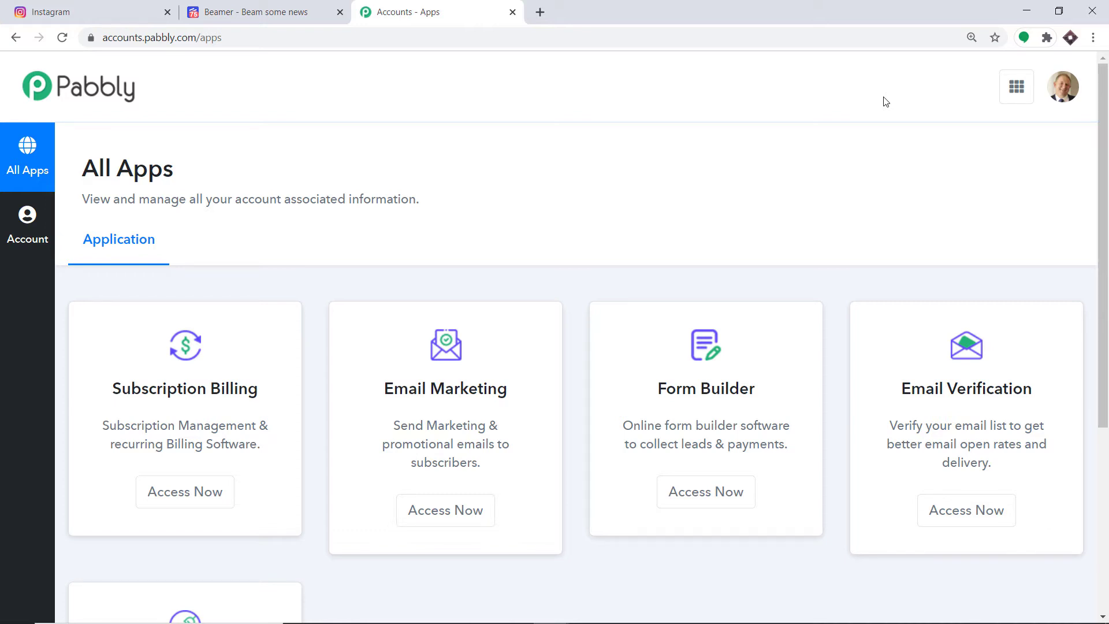
scroll(886, 102, down, 5)
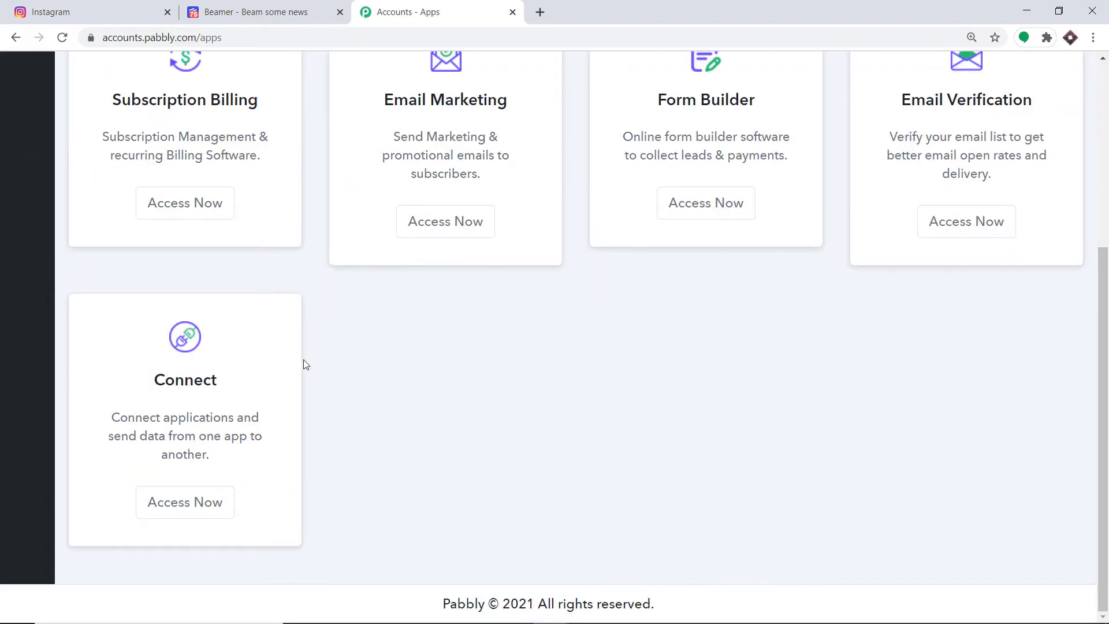
click(168, 505)
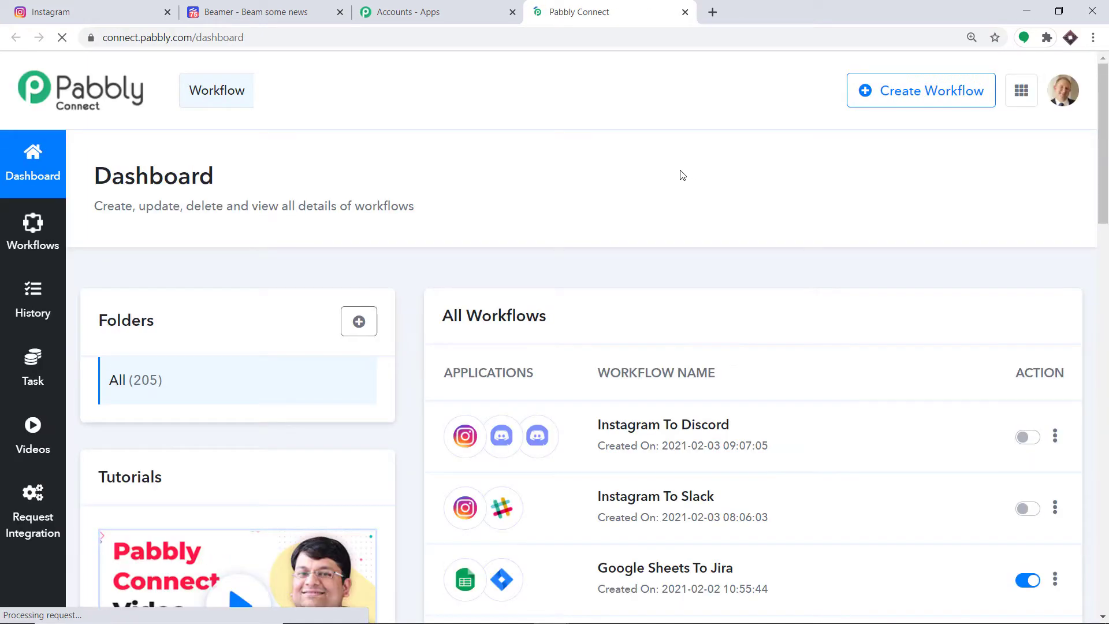
- Create a new workflow named "Instagram To Beamer"
click(888, 99)
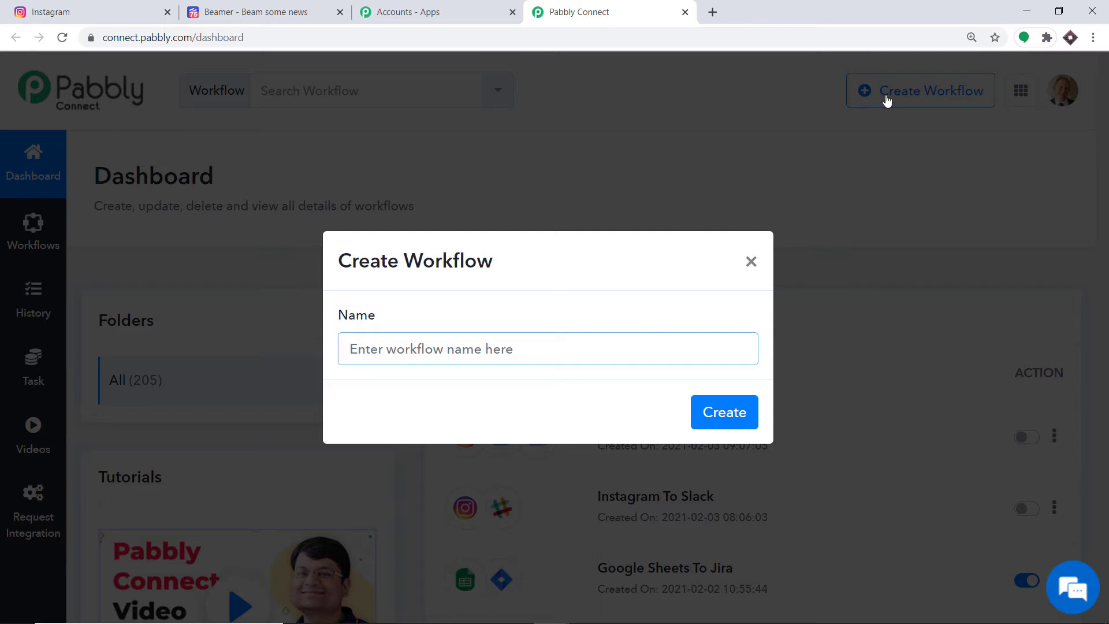
text(Insta)
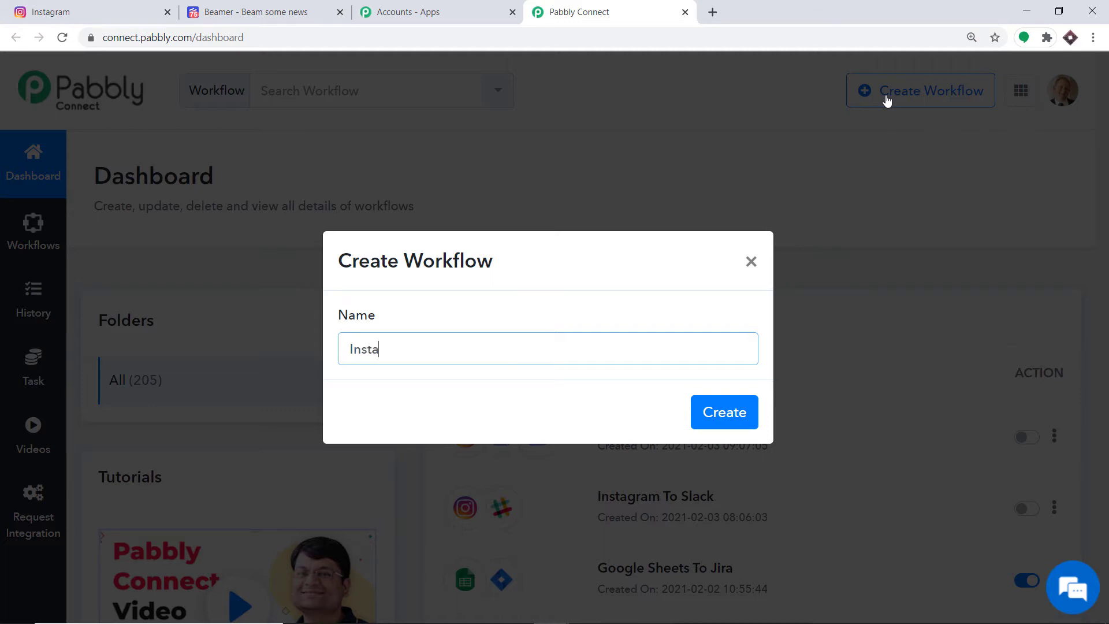
text(gram To Beamer)
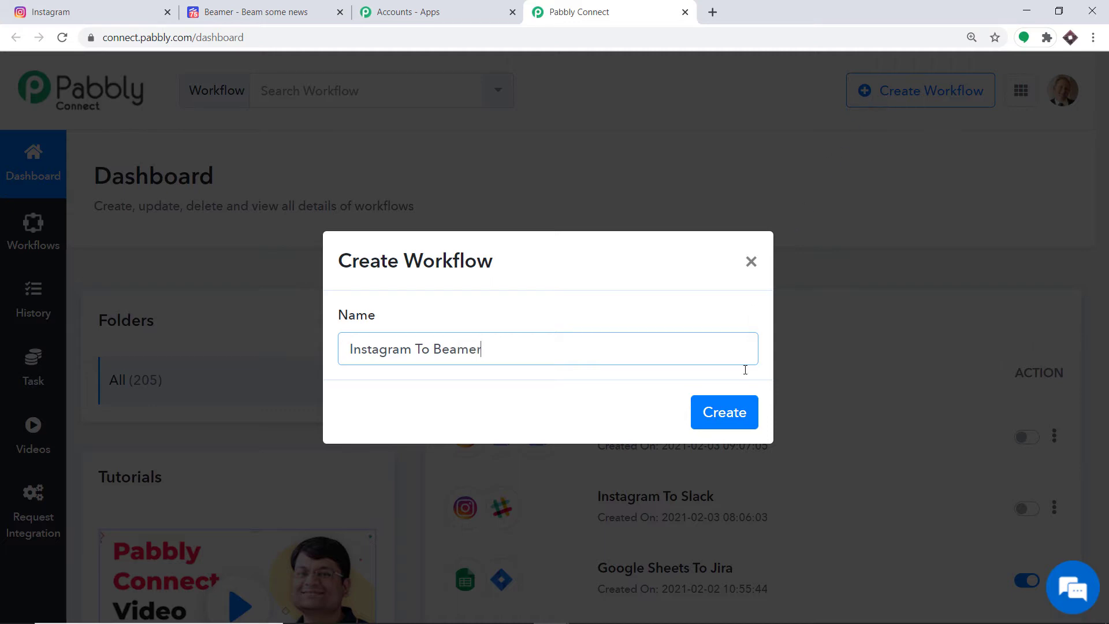
click(725, 414)
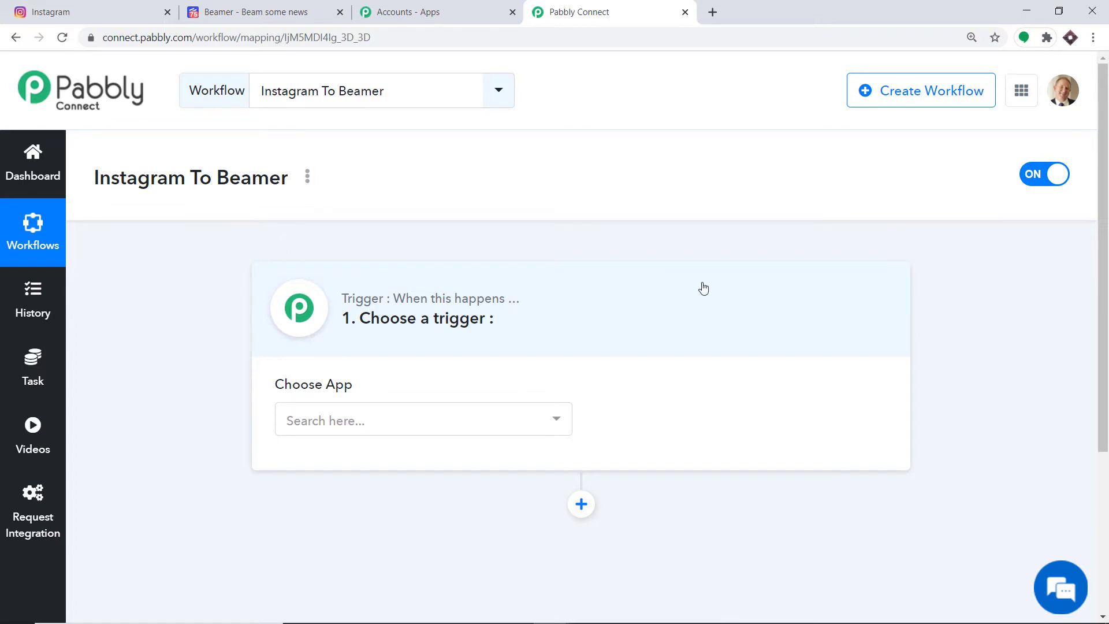
- Set the workflow's trigger app to Instagram with the event "New Media Posted in My Account"
click(362, 422)
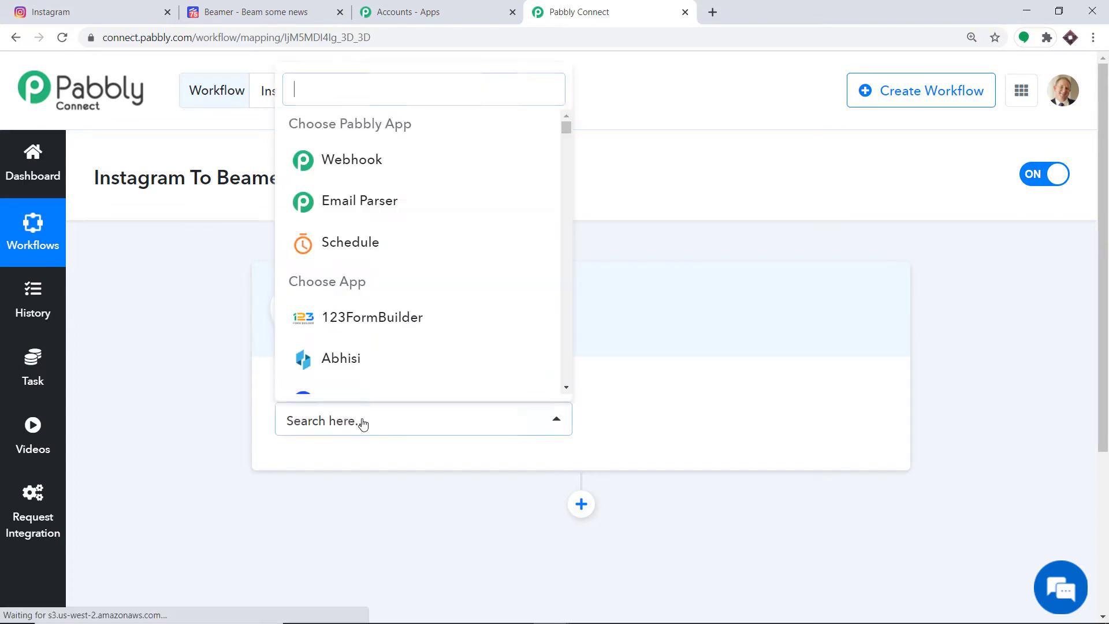
text(inst)
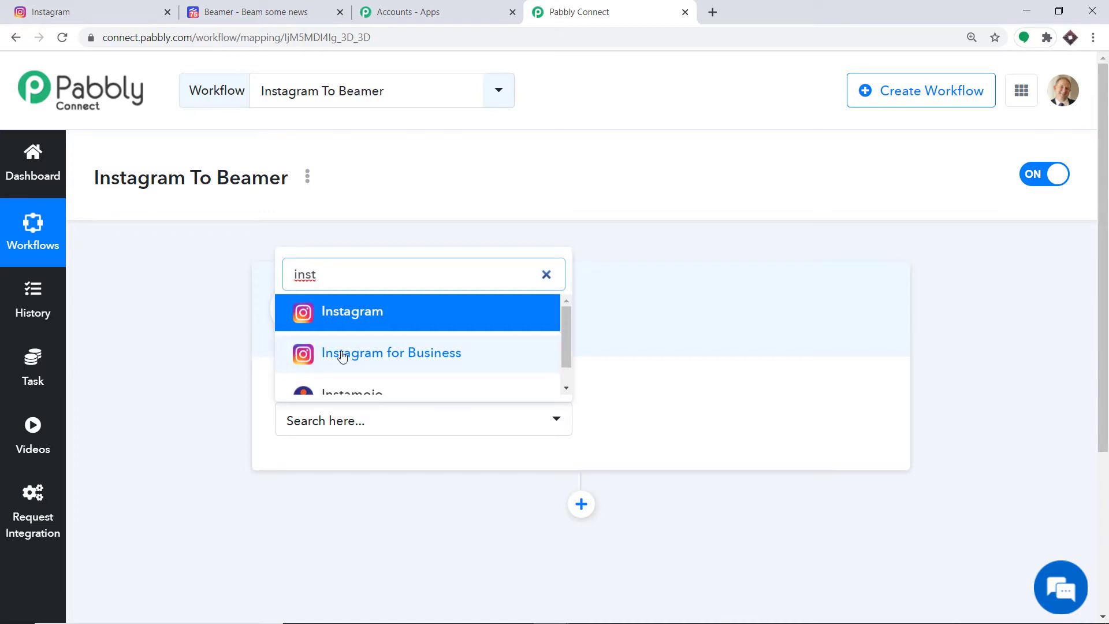
click(364, 315)
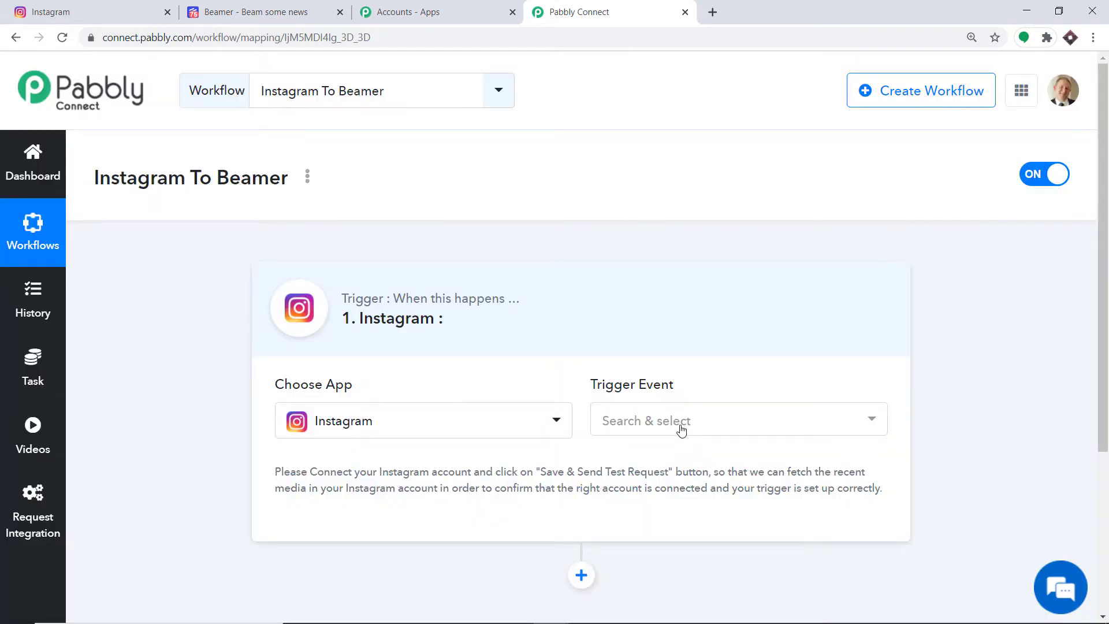
click(682, 427)
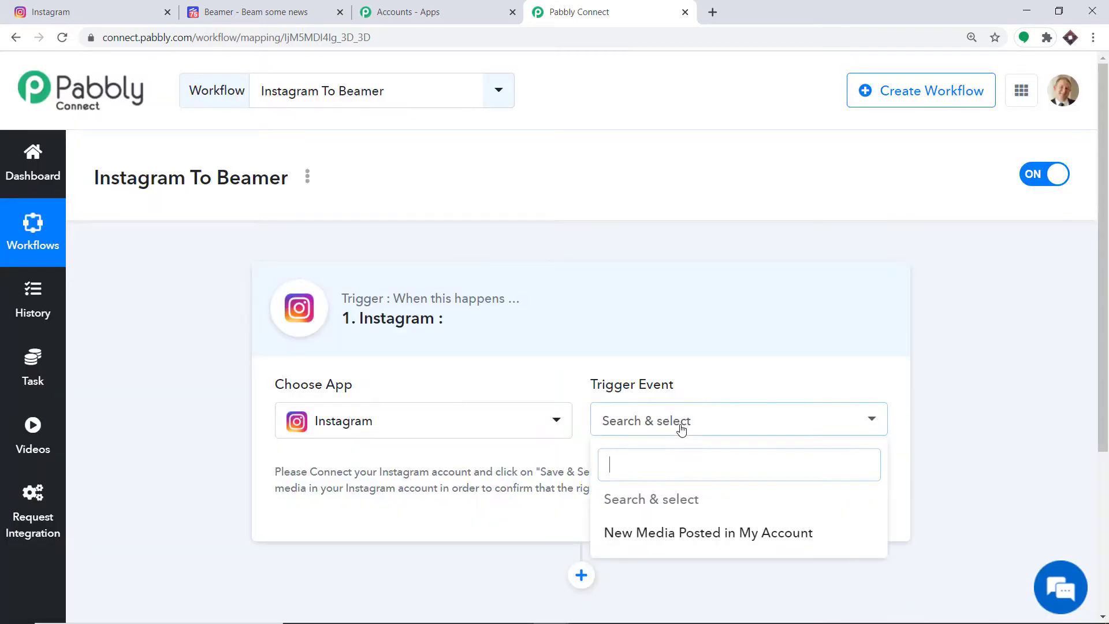
click(666, 534)
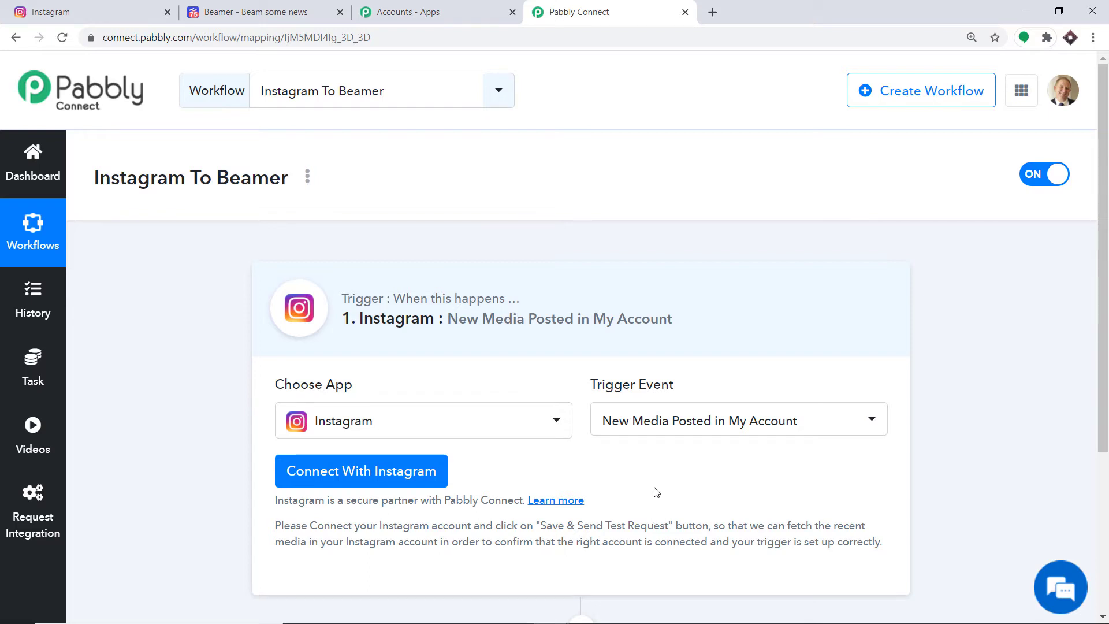
- Connect the Instagram account to the trigger with new credentials and allow Pabbly Connect to access it
click(345, 469)
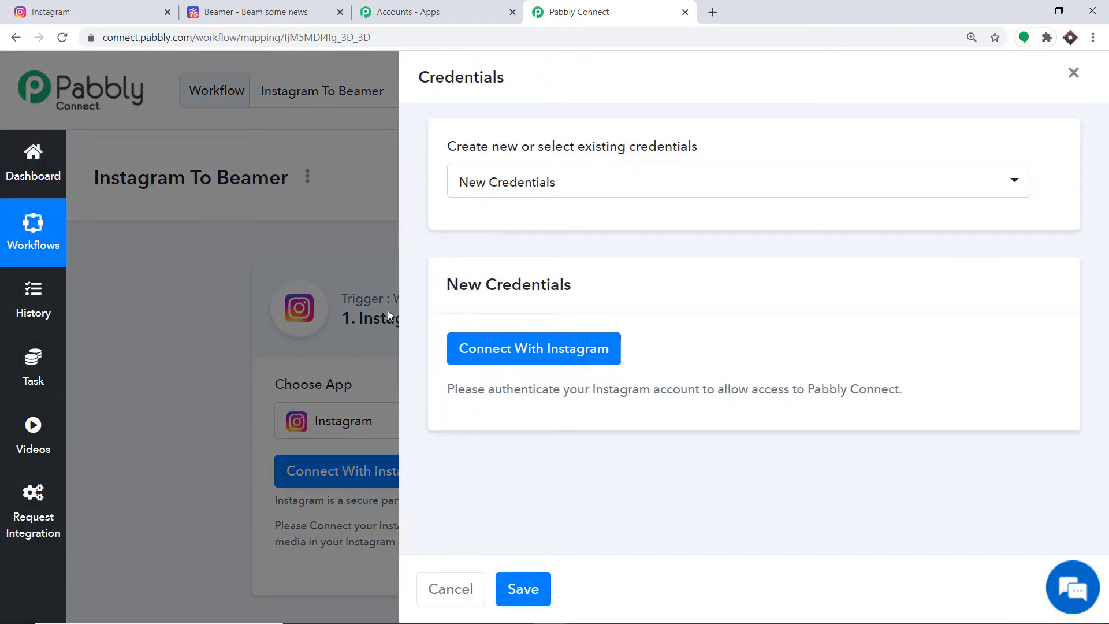
click(518, 350)
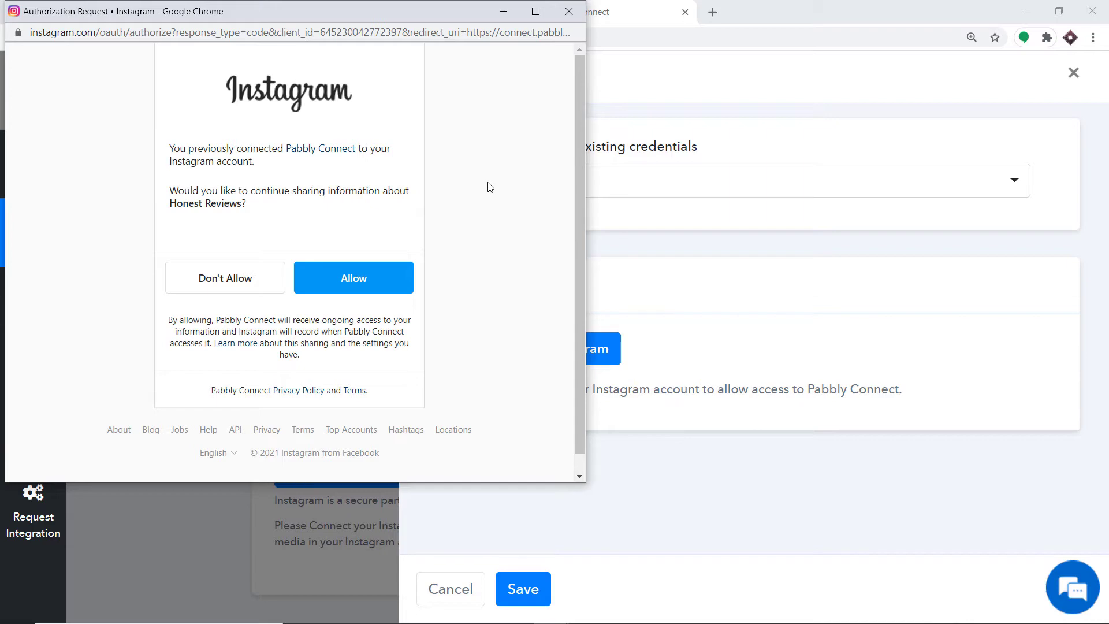
click(340, 283)
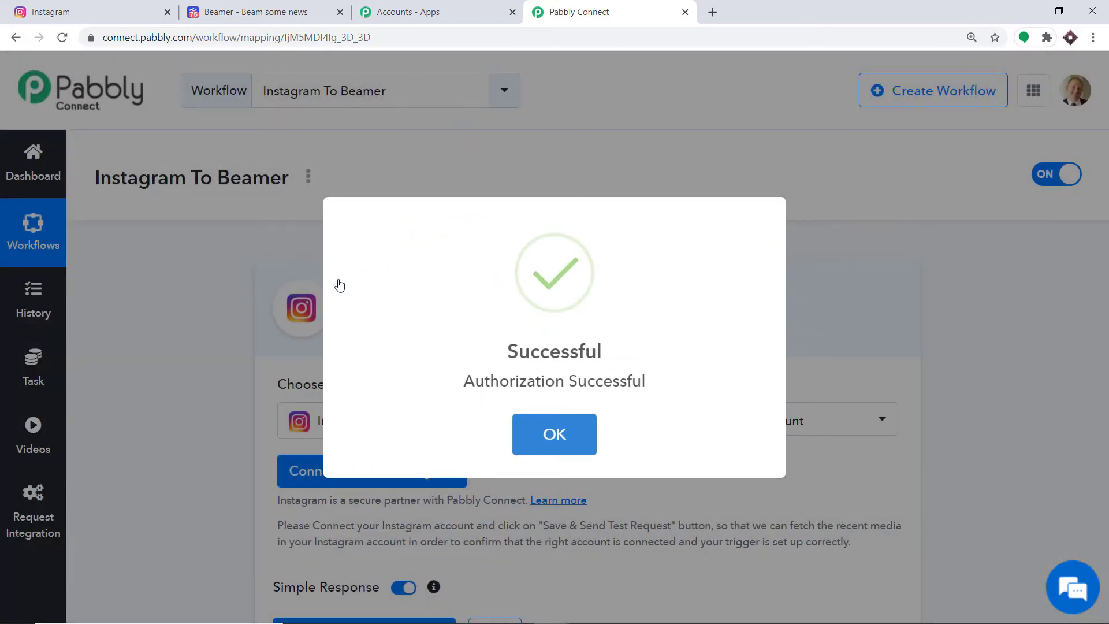
click(538, 439)
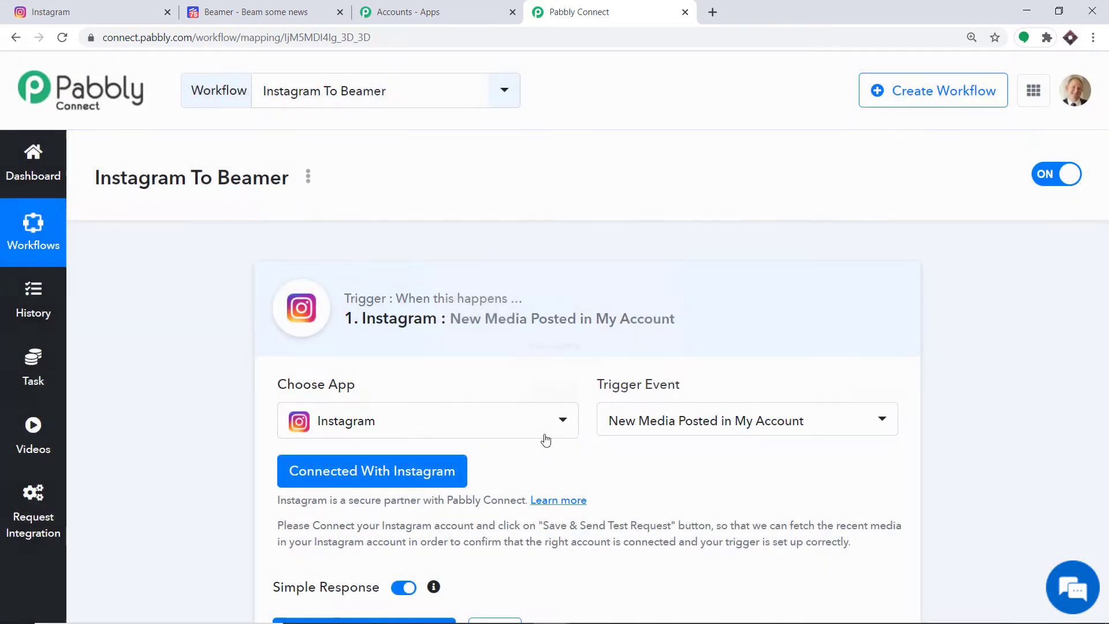
- Check the newest post and its caption in the Instagram feed and return to the workflow
scroll(627, 323, down, 3)
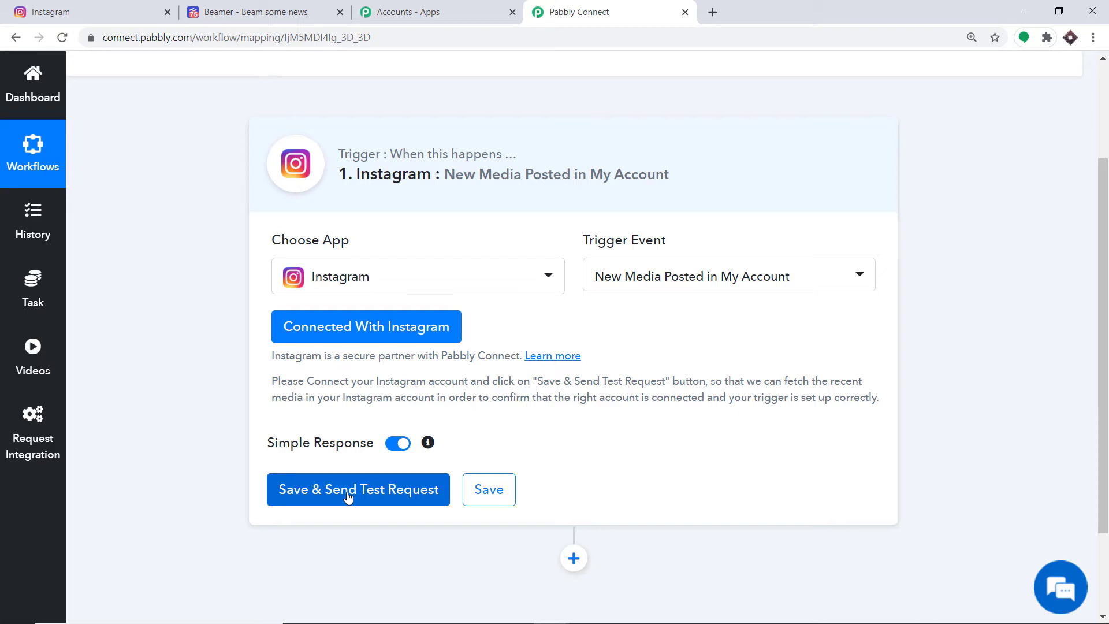
click(79, 13)
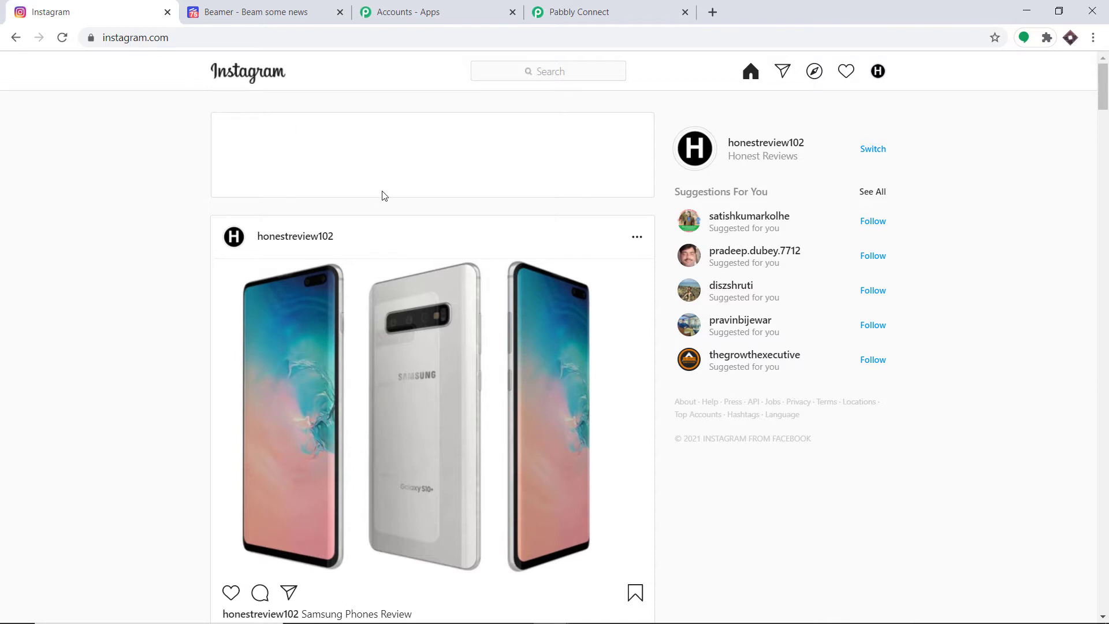
scroll(382, 195, down, 1)
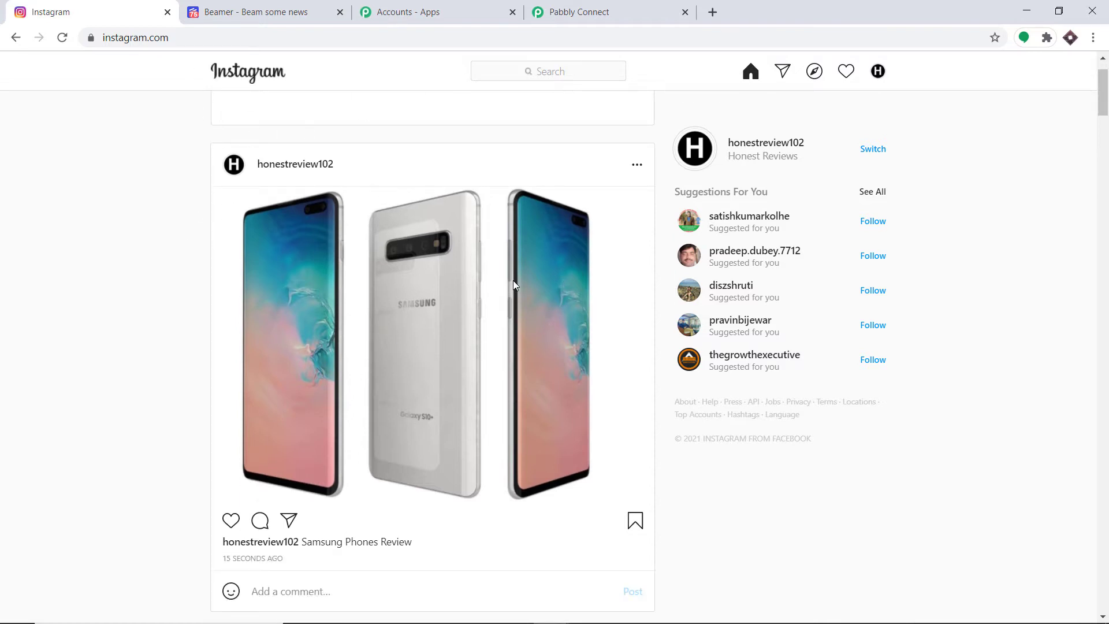
scroll(515, 279, down, 1)
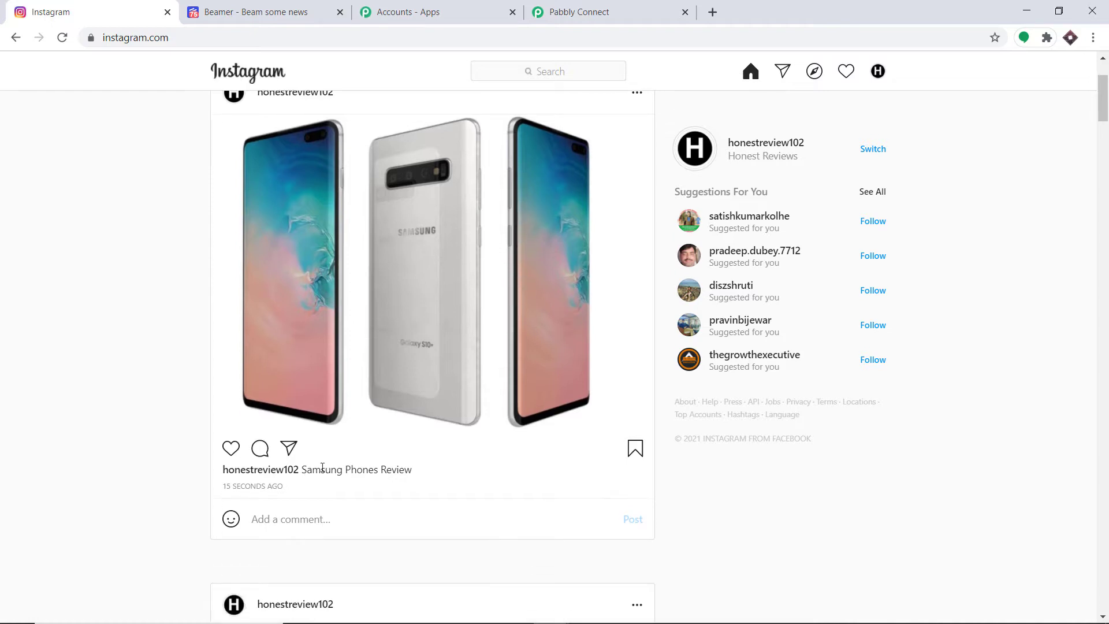
scroll(410, 457, up, 2)
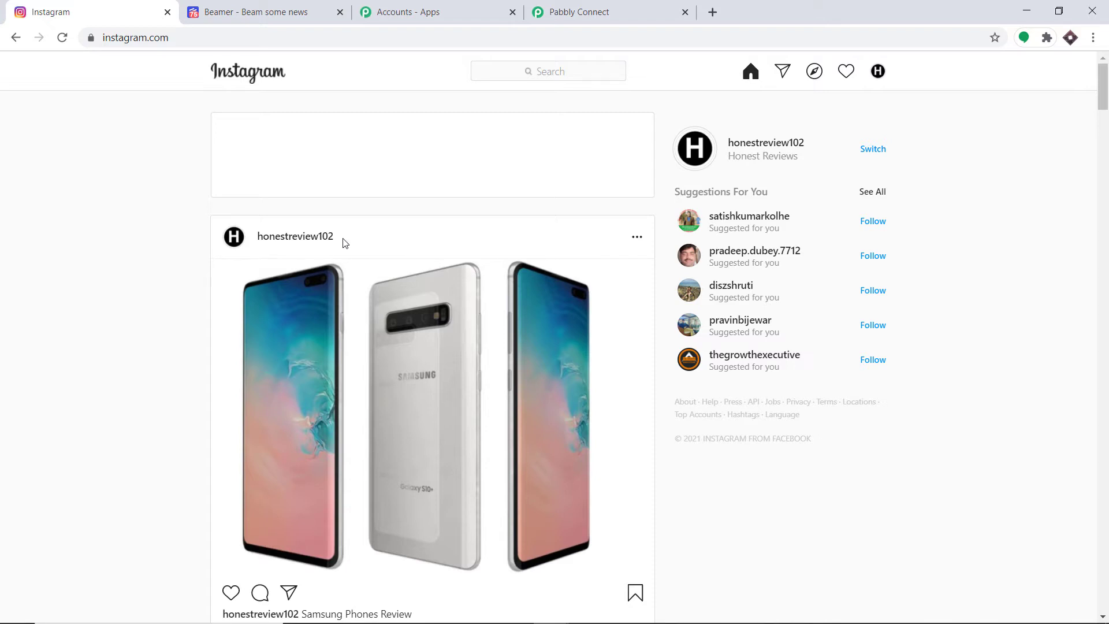
click(623, 5)
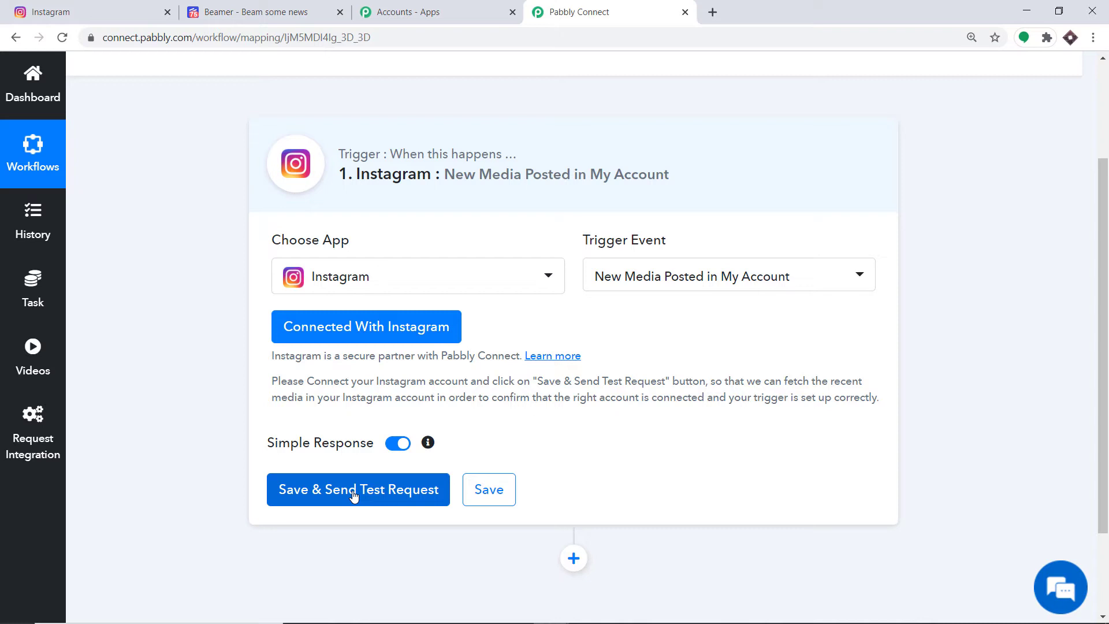
click(67, 4)
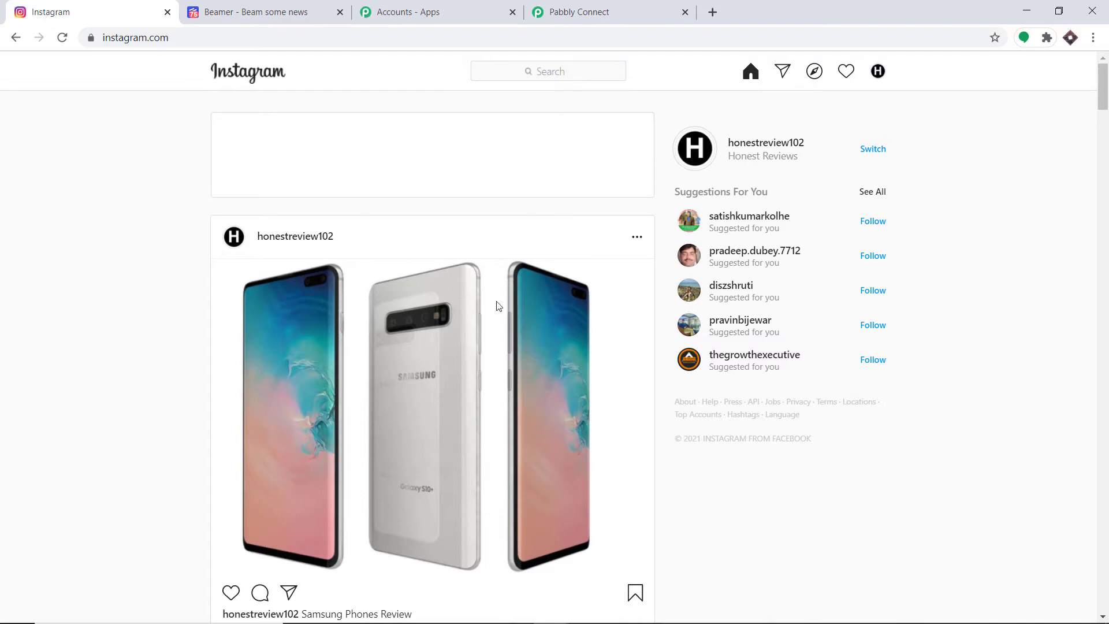
click(612, 7)
- Save the Instagram trigger with a test request and compare the API response with the Instagram post
click(359, 486)
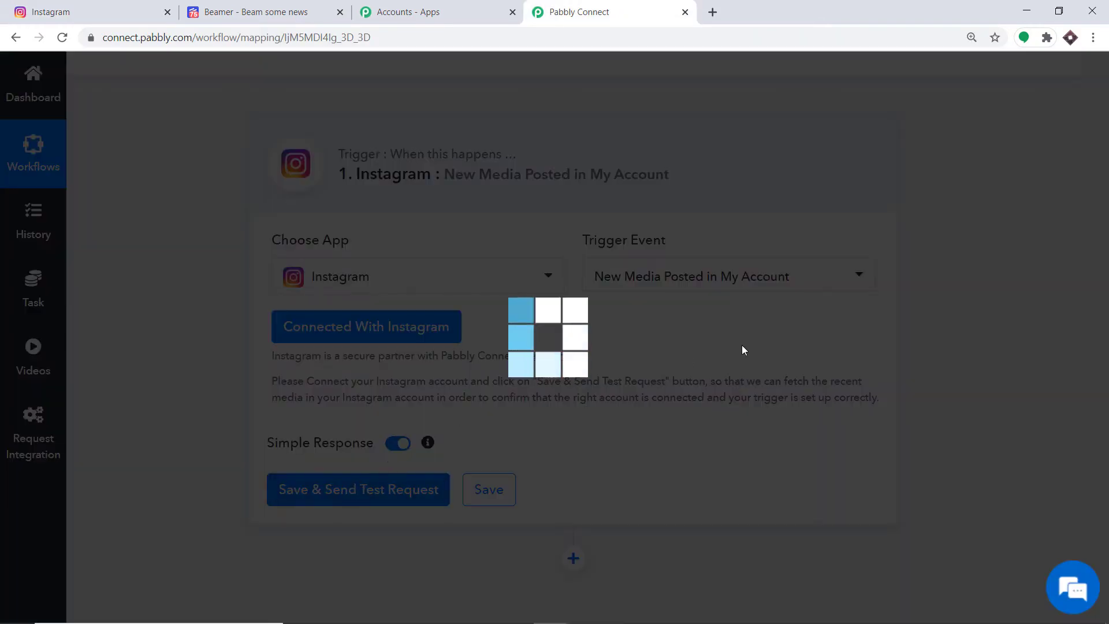
scroll(1092, 379, down, 6)
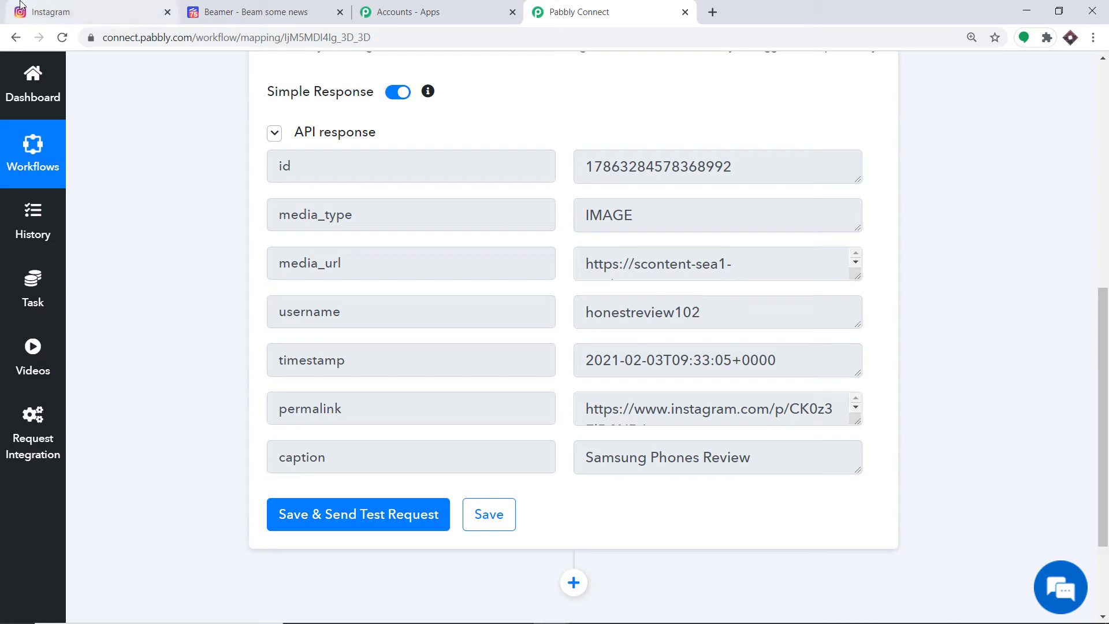
click(69, 12)
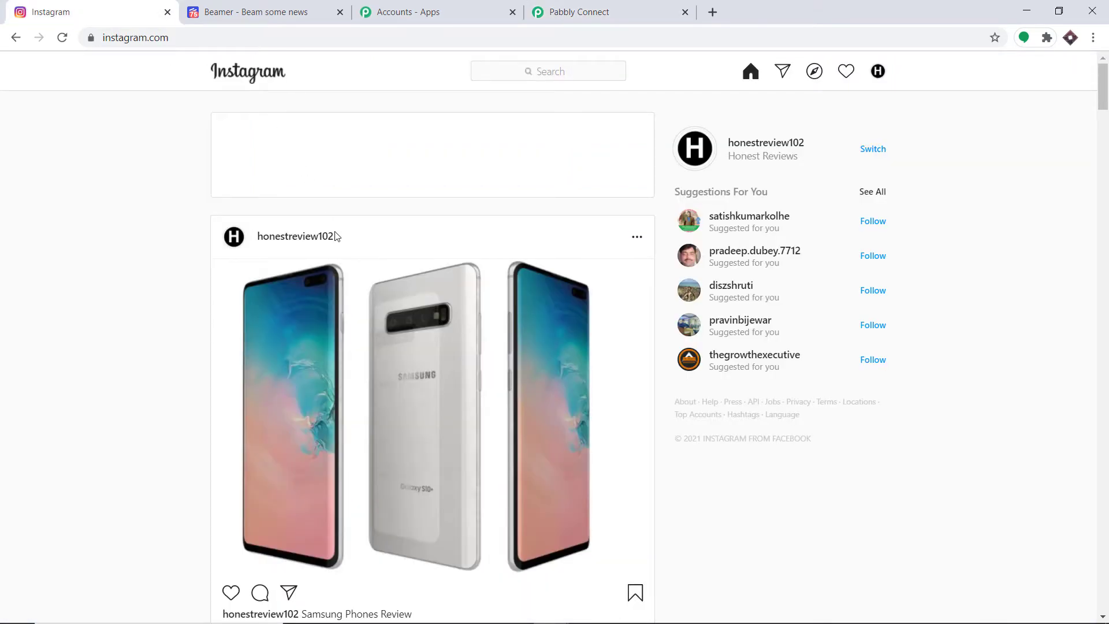
click(579, 12)
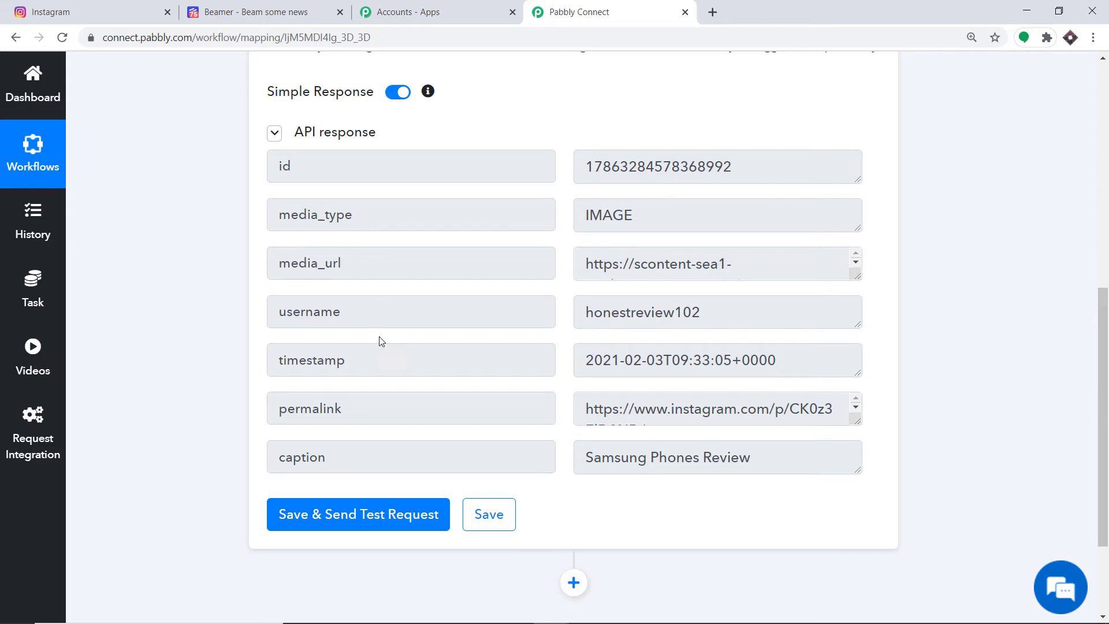
- Copy the full permalink URL from the API response and open it in a new browser tab to check the post
drag(858, 422, 862, 492)
drag(634, 431, 585, 408)
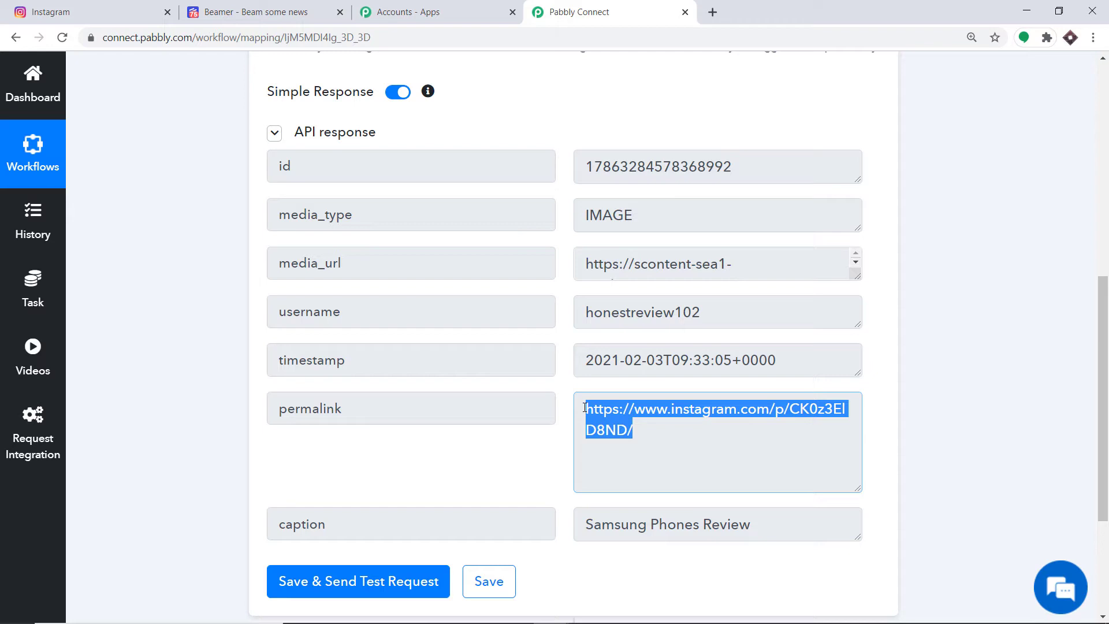
right_click(593, 408)
click(605, 420)
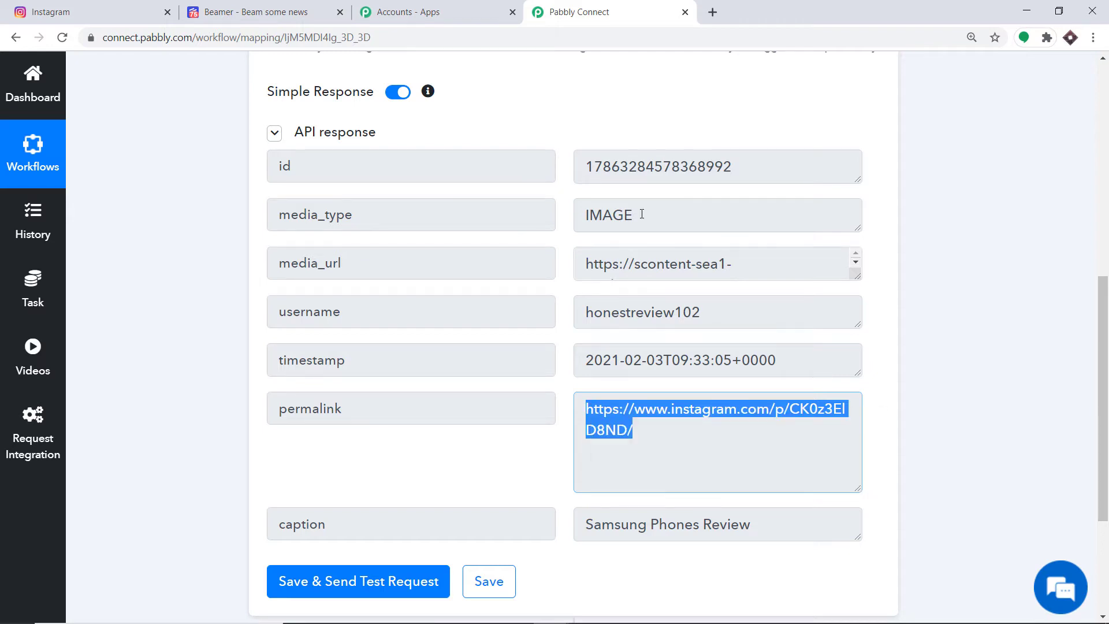
click(712, 12)
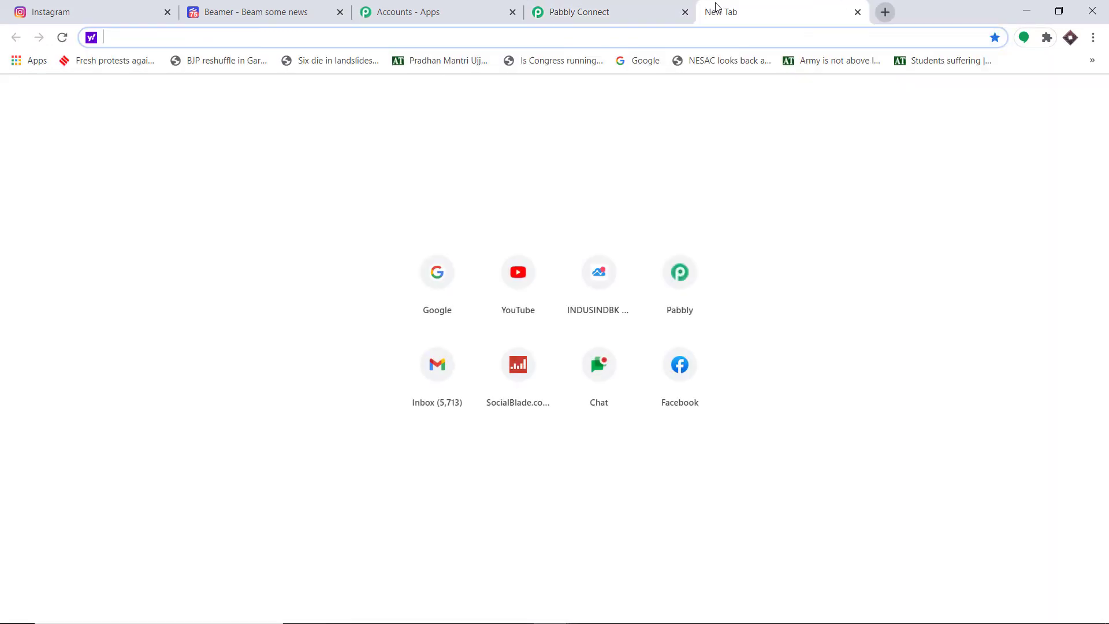
key(ctrl+v)
key(Return)
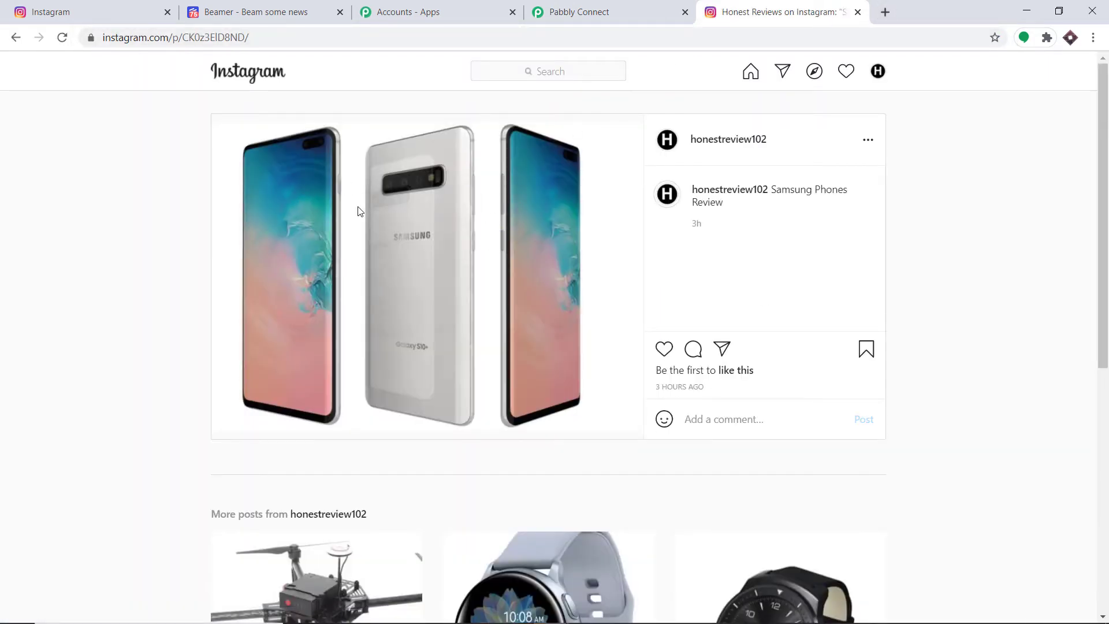
- Check the post in the Instagram feed, return to the workflow and add an action step below the Instagram trigger
key(ctrl+1)
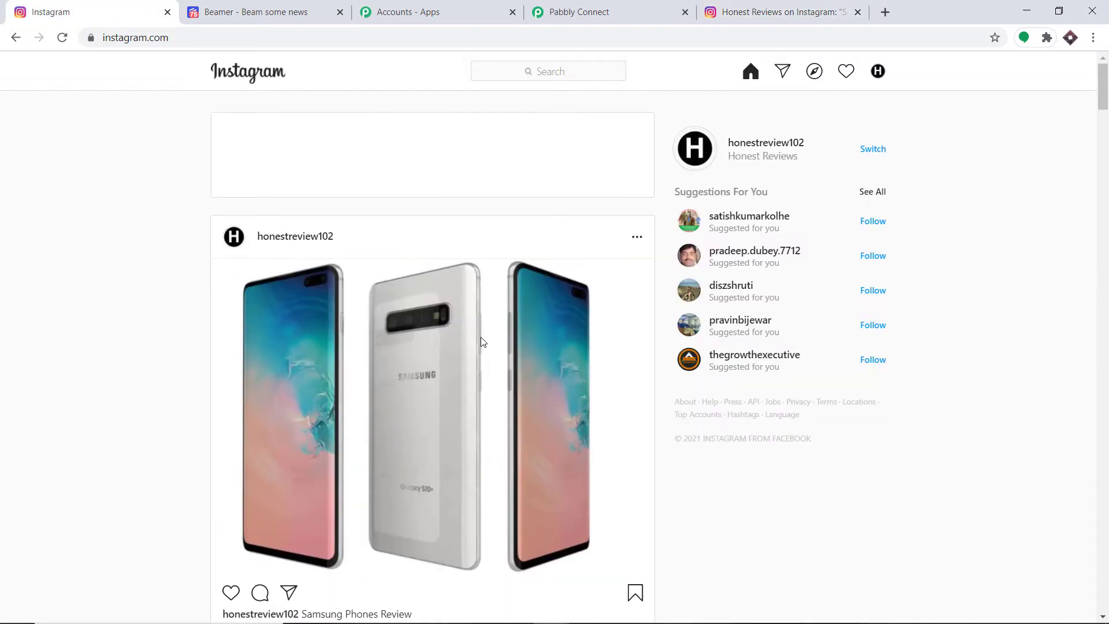
click(669, 4)
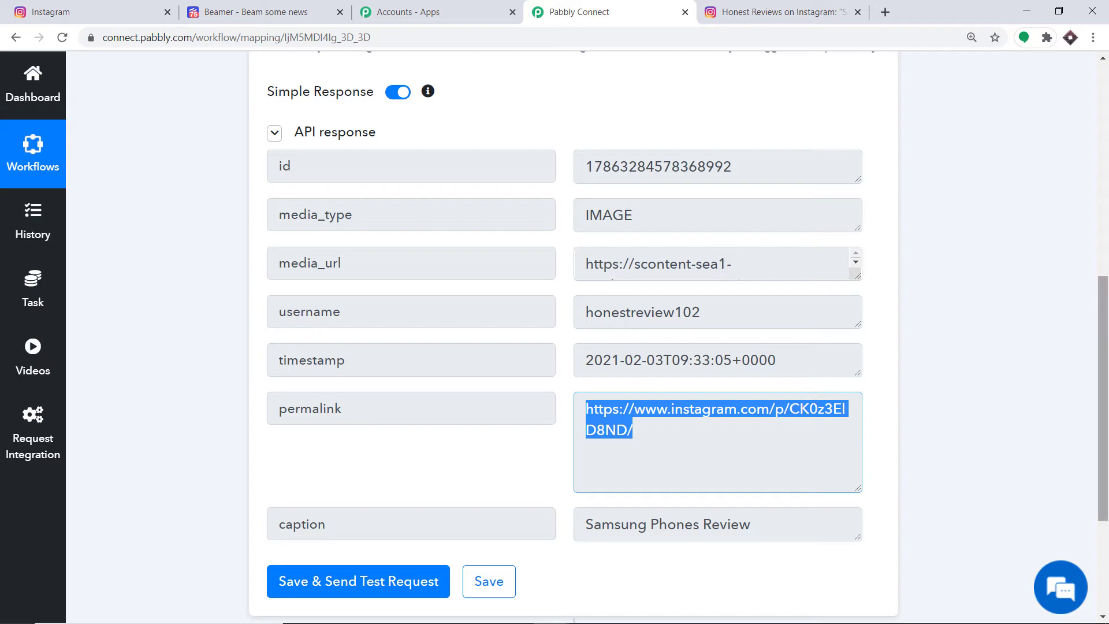
scroll(709, 418, down, 3)
click(574, 440)
scroll(1033, 421, down, 4)
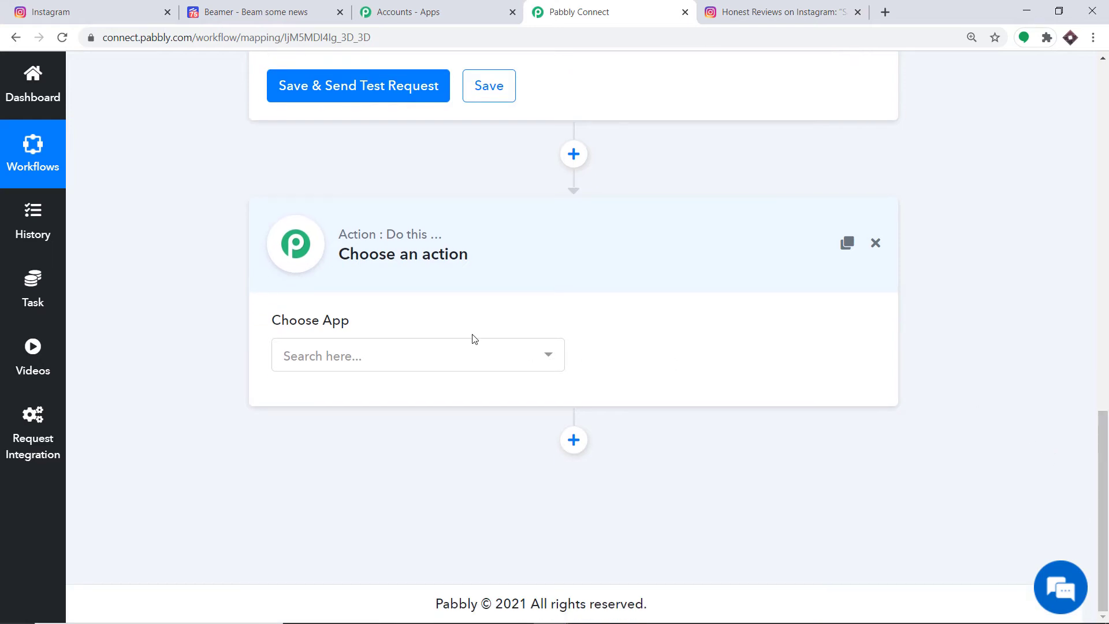
- Set the action step's app to Beamer and its action event to Create Post
click(370, 363)
text(b)
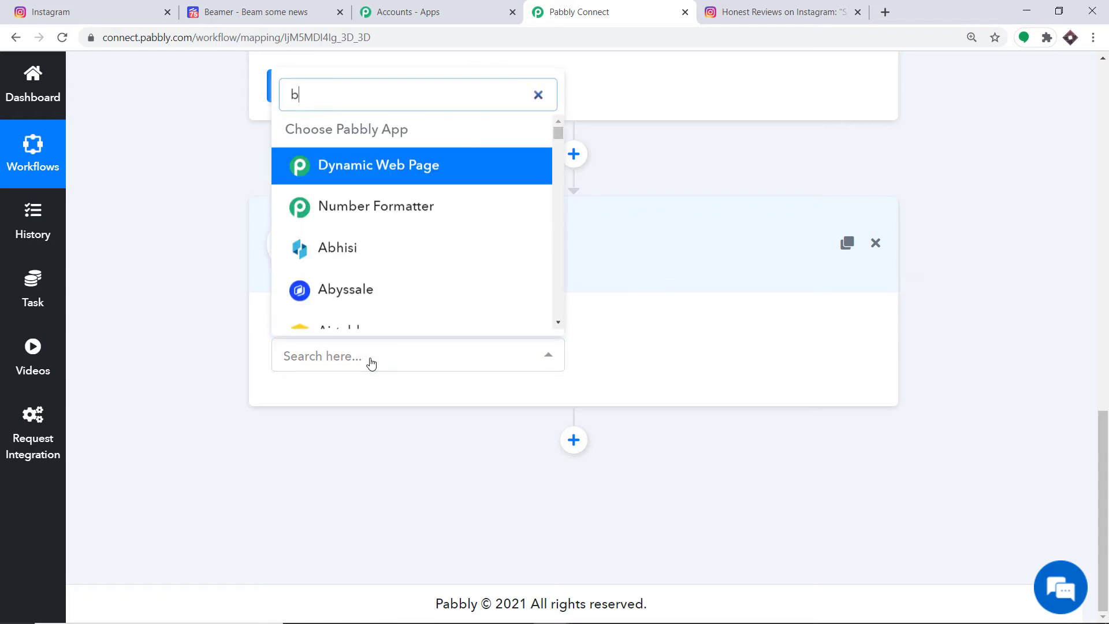
text(eamer)
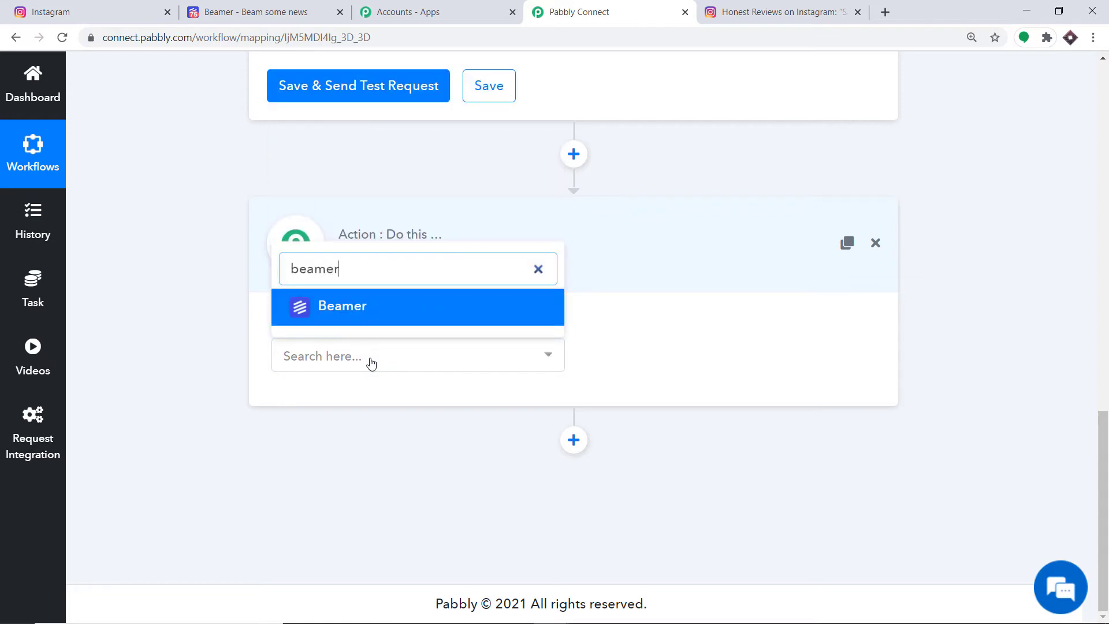
click(404, 315)
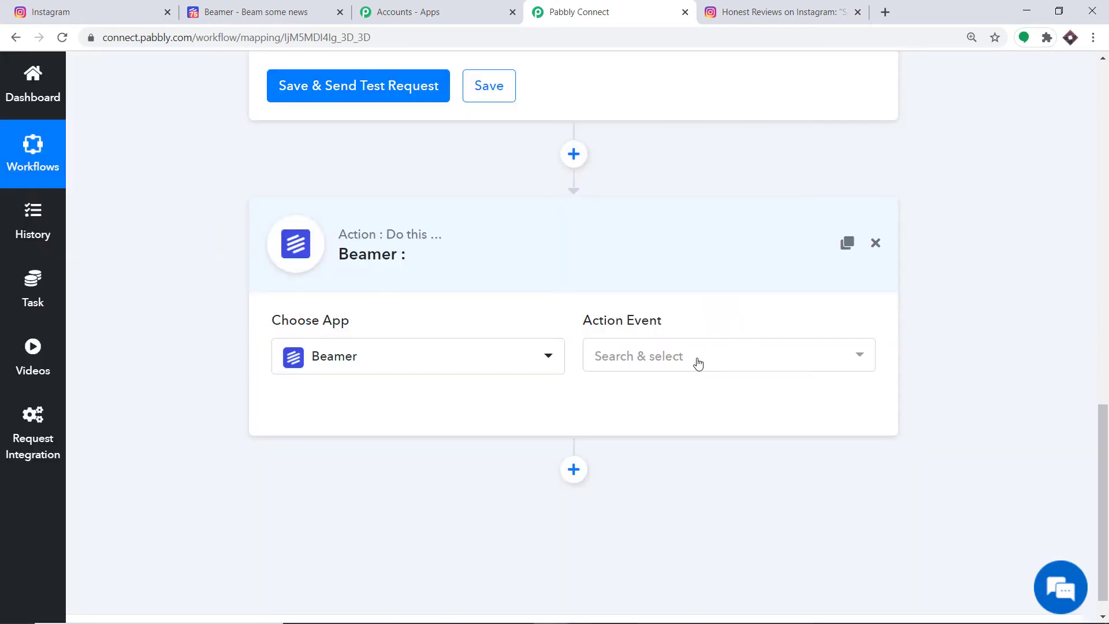
click(698, 363)
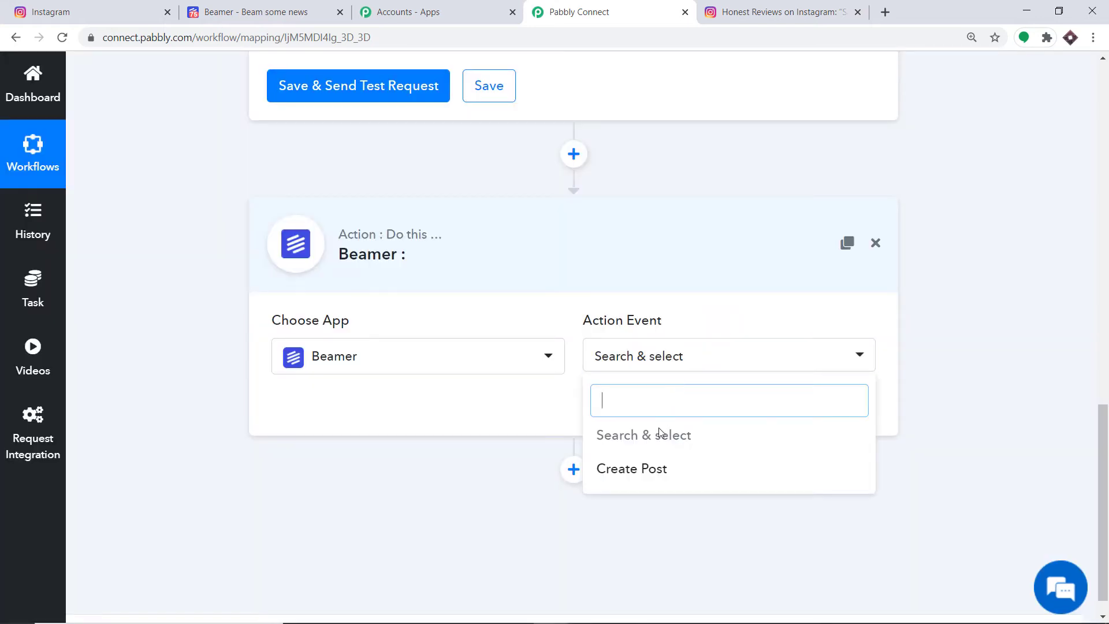
click(659, 480)
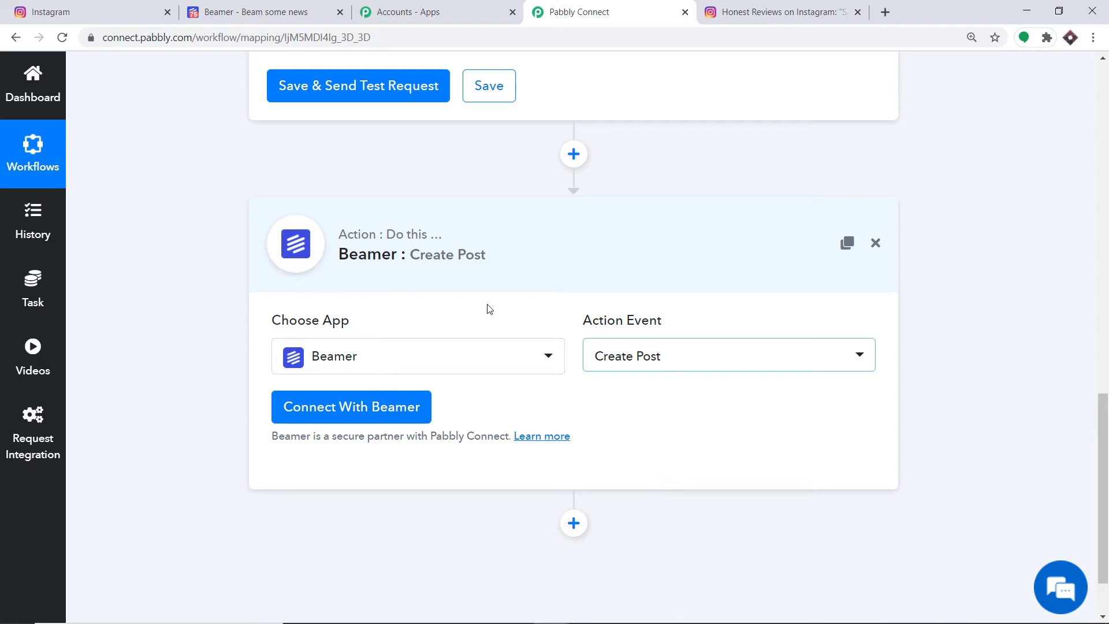
- Start connecting the action to Beamer with new credentials and open the API settings in the Beamer account
click(313, 415)
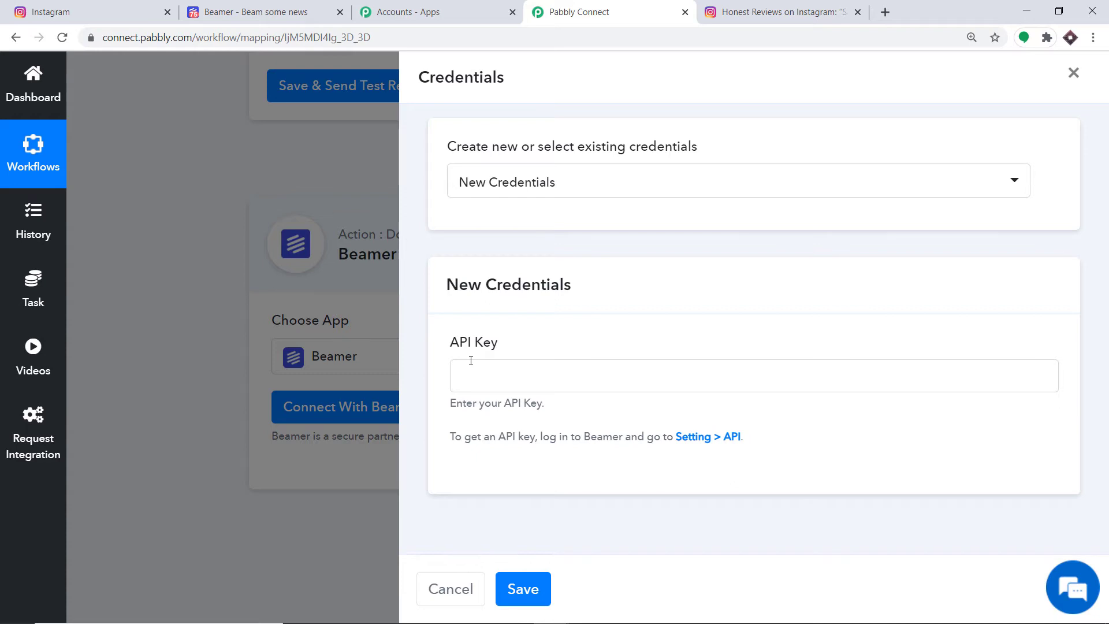
click(296, 7)
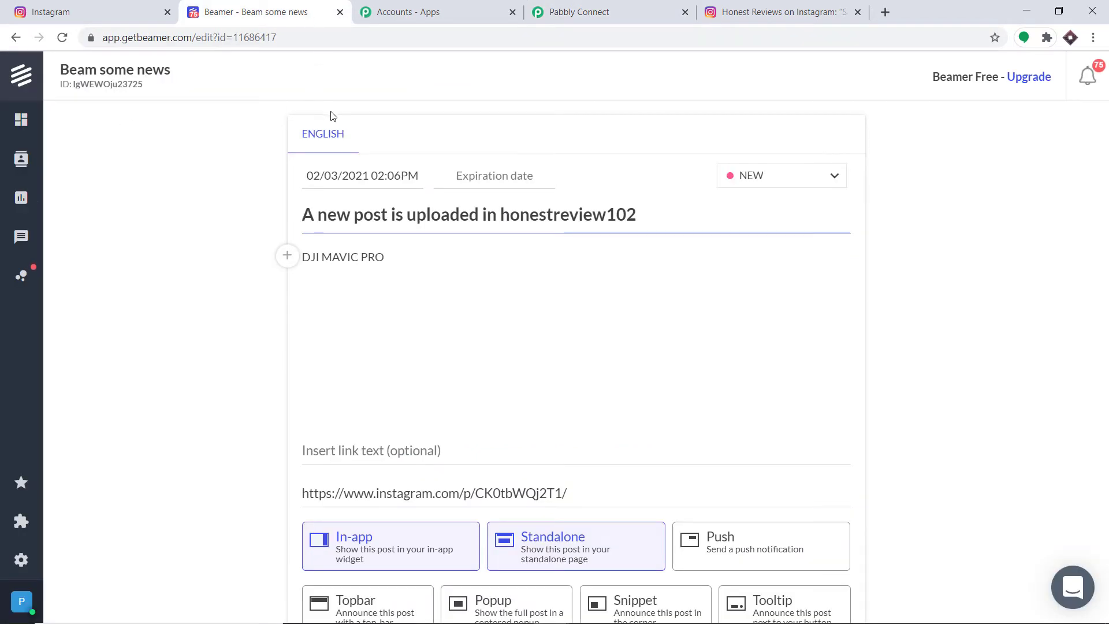
click(22, 561)
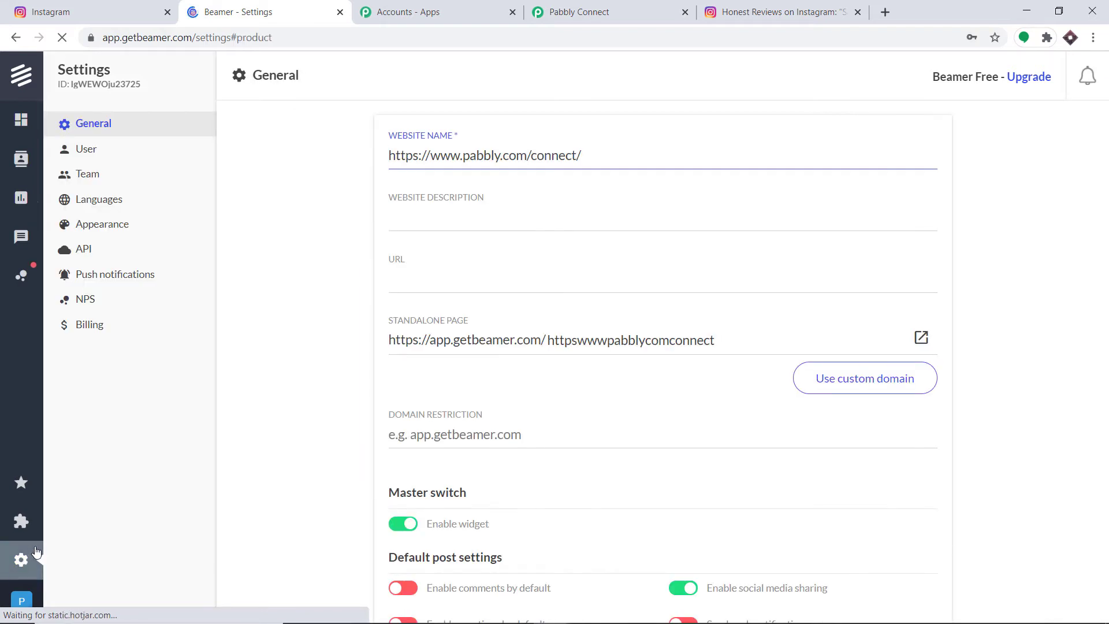
click(88, 249)
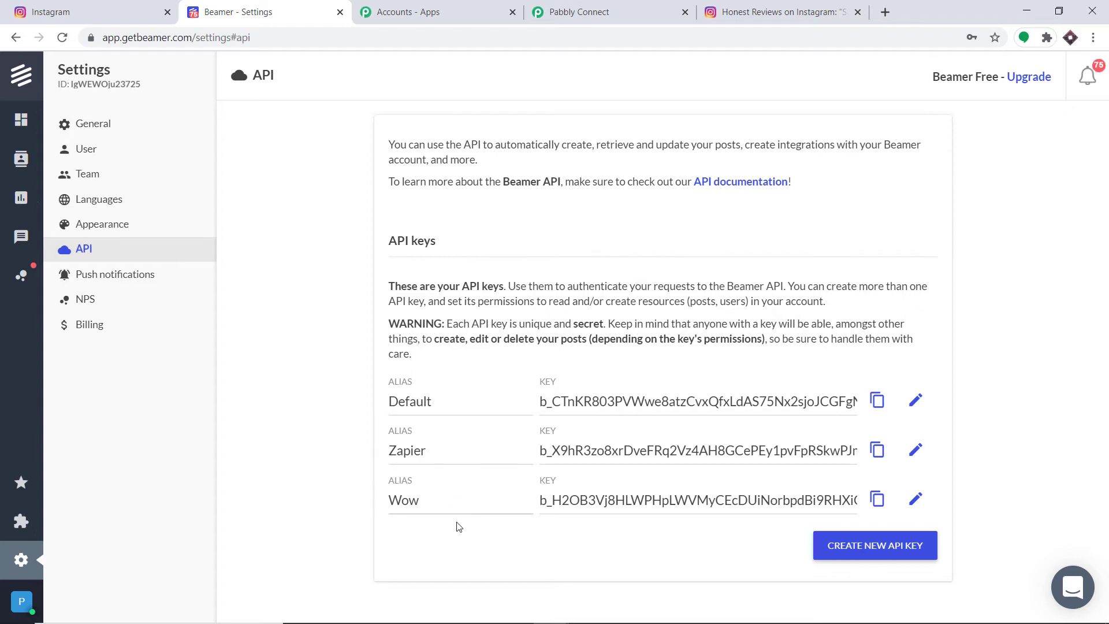
- Create a new Beamer API key with the alias "Insta" and copy the key
click(886, 550)
click(888, 551)
click(439, 555)
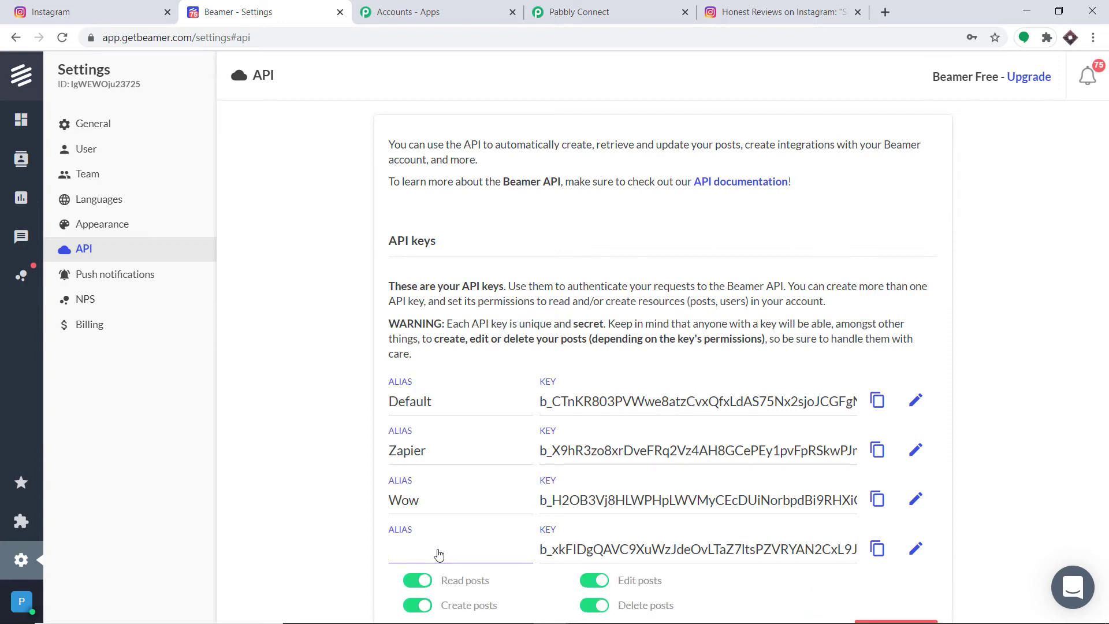
text(Inst)
click(877, 549)
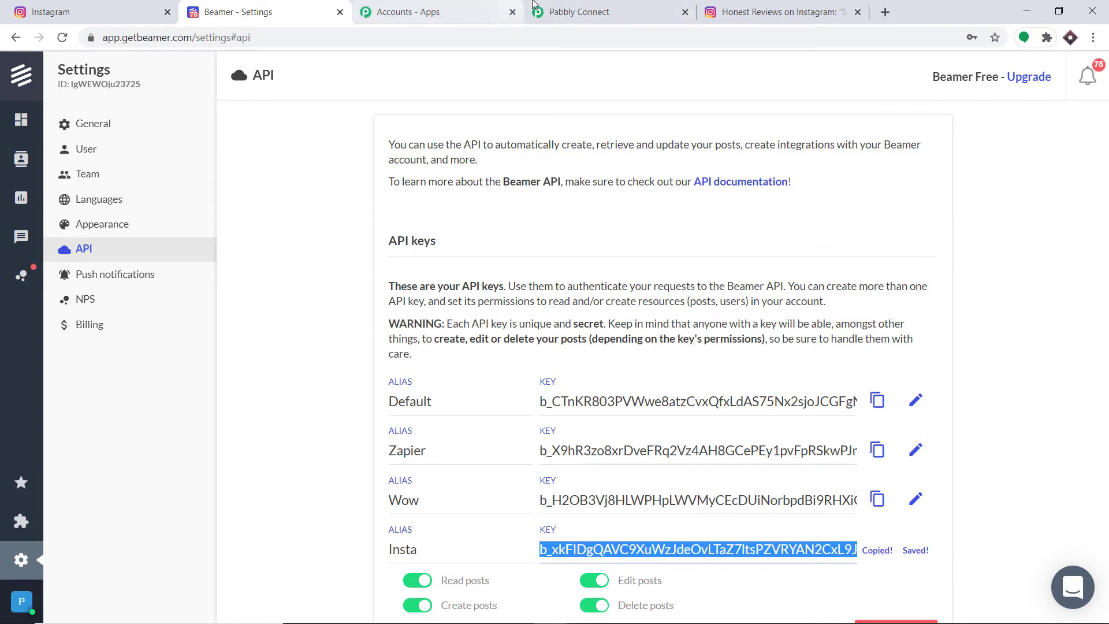
- Return to Pabbly Connect, paste the copied API key into the Beamer credentials and save the connection
click(564, 11)
click(471, 369)
right_click(472, 371)
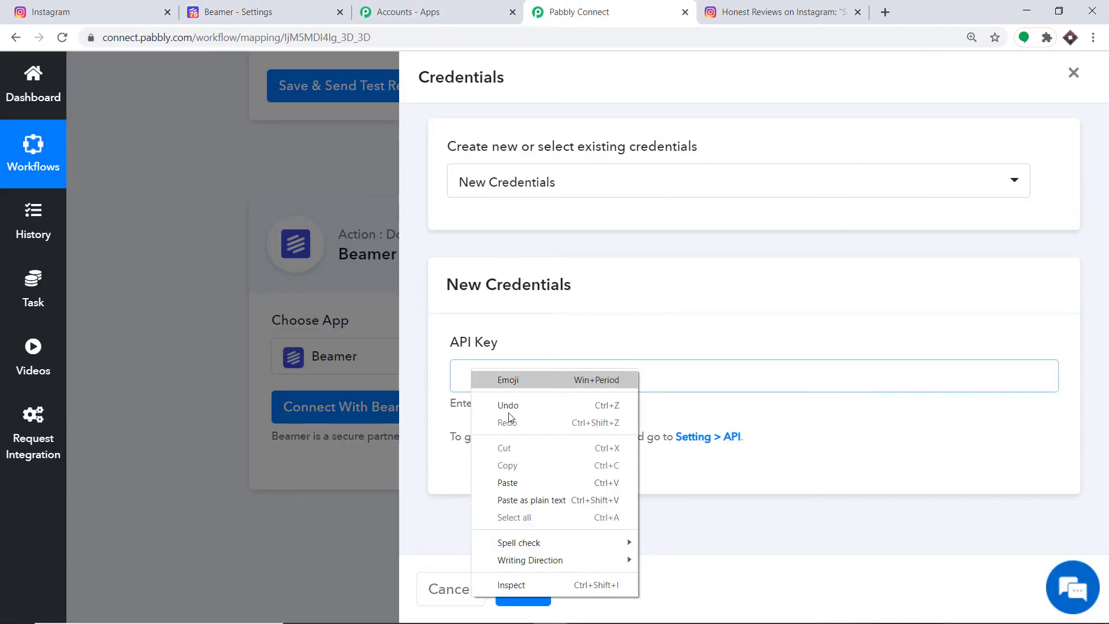
click(524, 479)
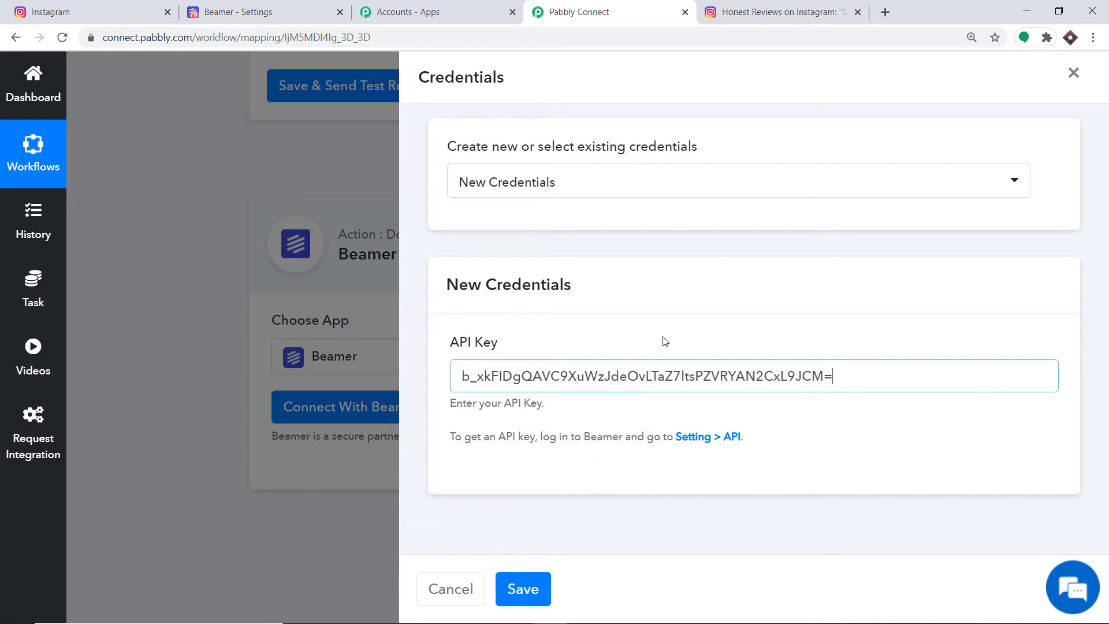
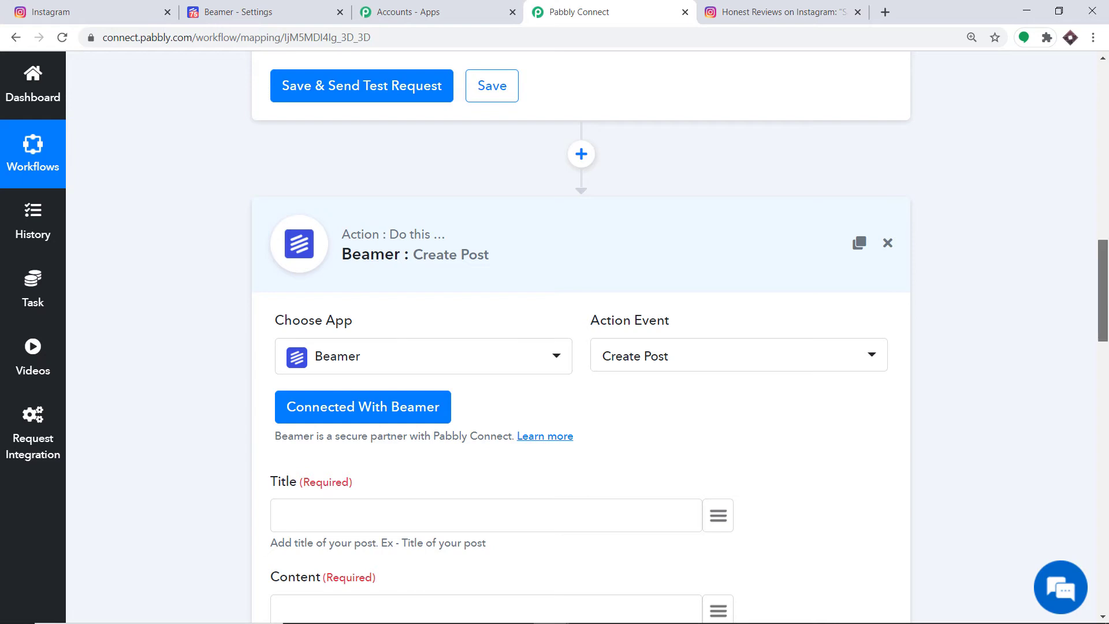
- Set the Beamer post's title to "This is a new post in" followed by the mapped username from the trigger
drag(1103, 294, 1107, 359)
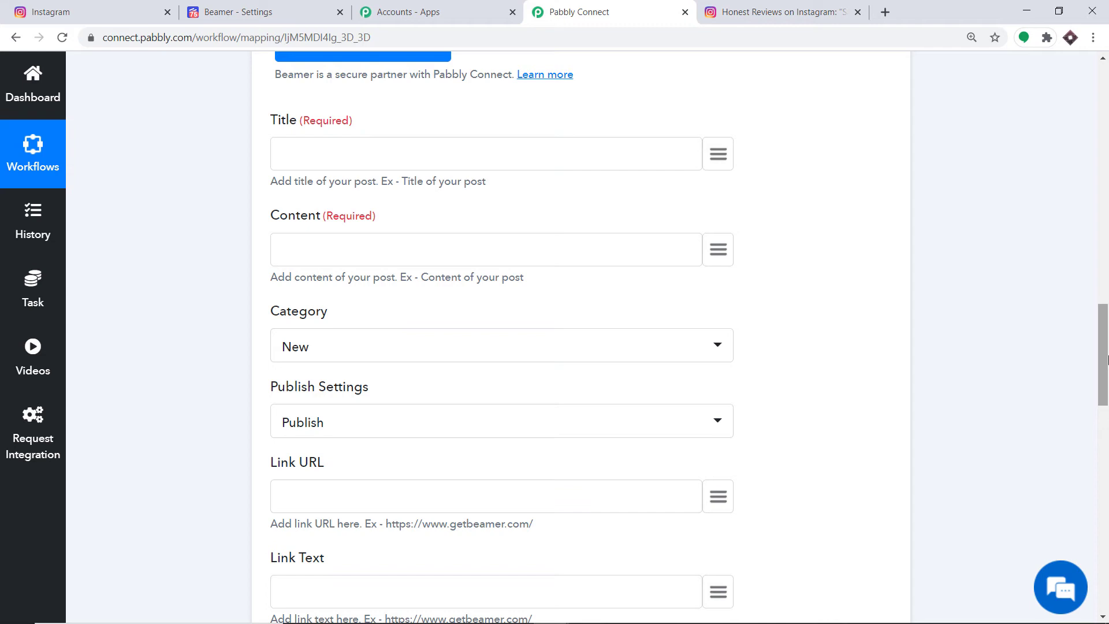
scroll(790, 345, up, 3)
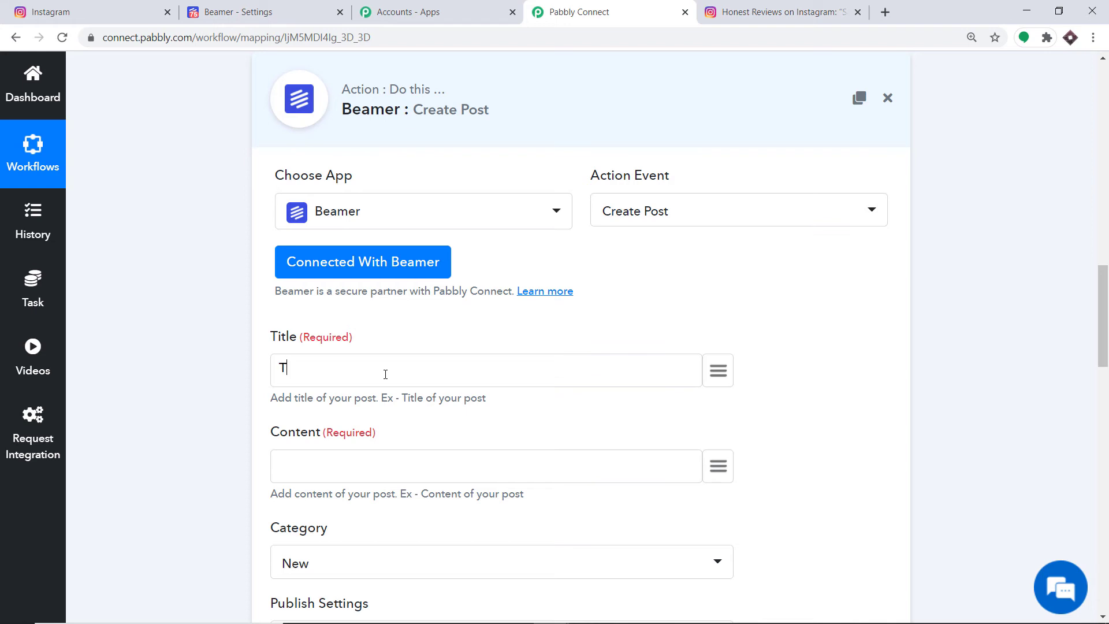
text(is is a new post)
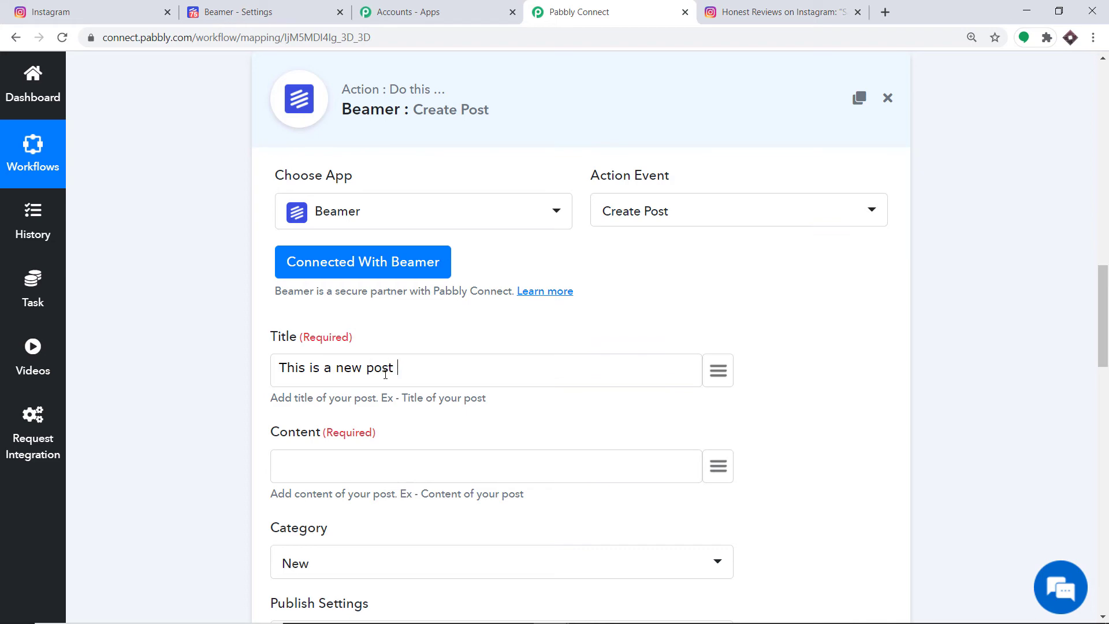
click(717, 370)
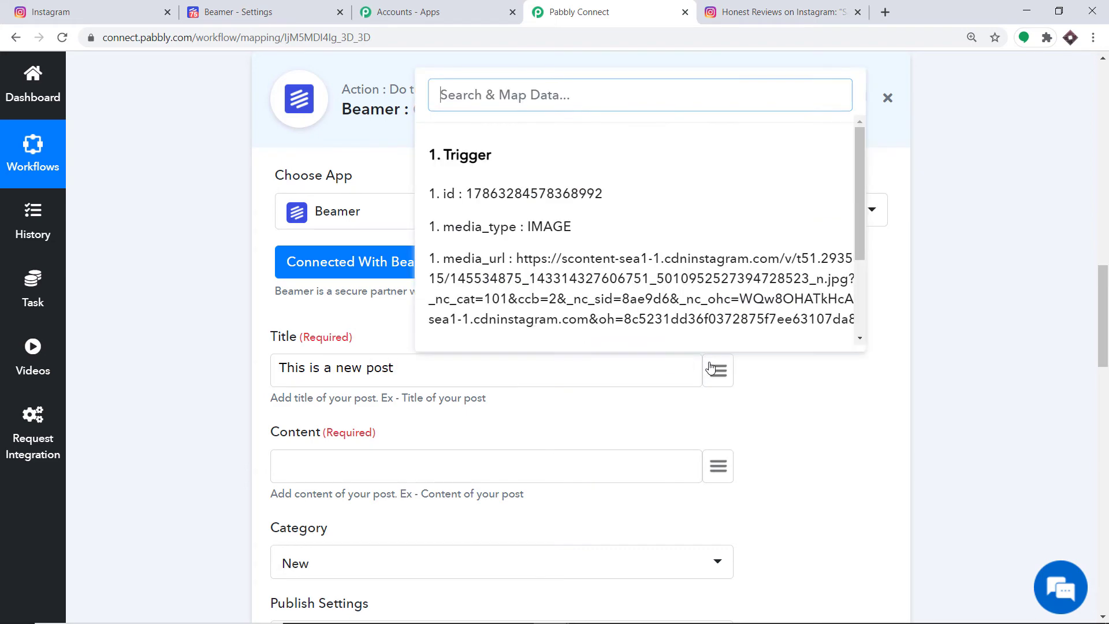
scroll(627, 221, down, 1)
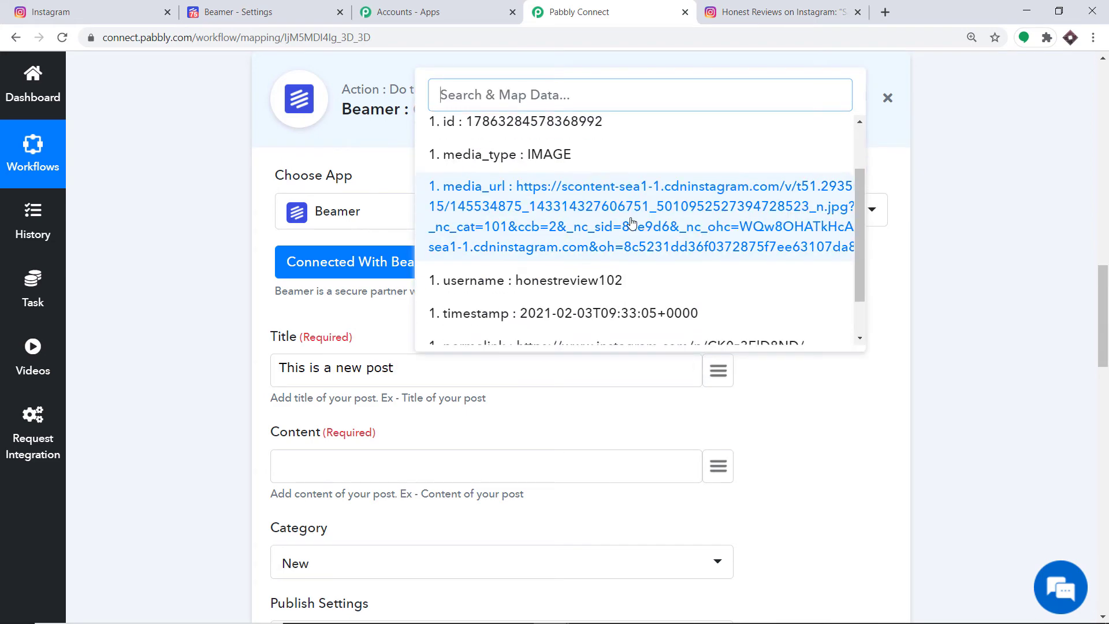
scroll(661, 275, down, 1)
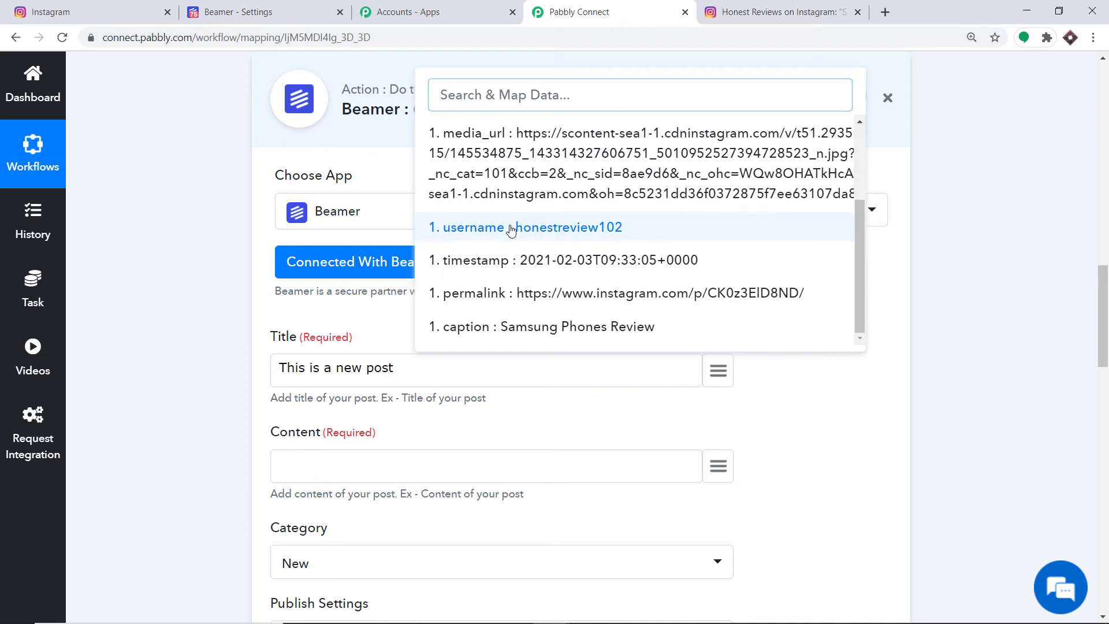
click(546, 229)
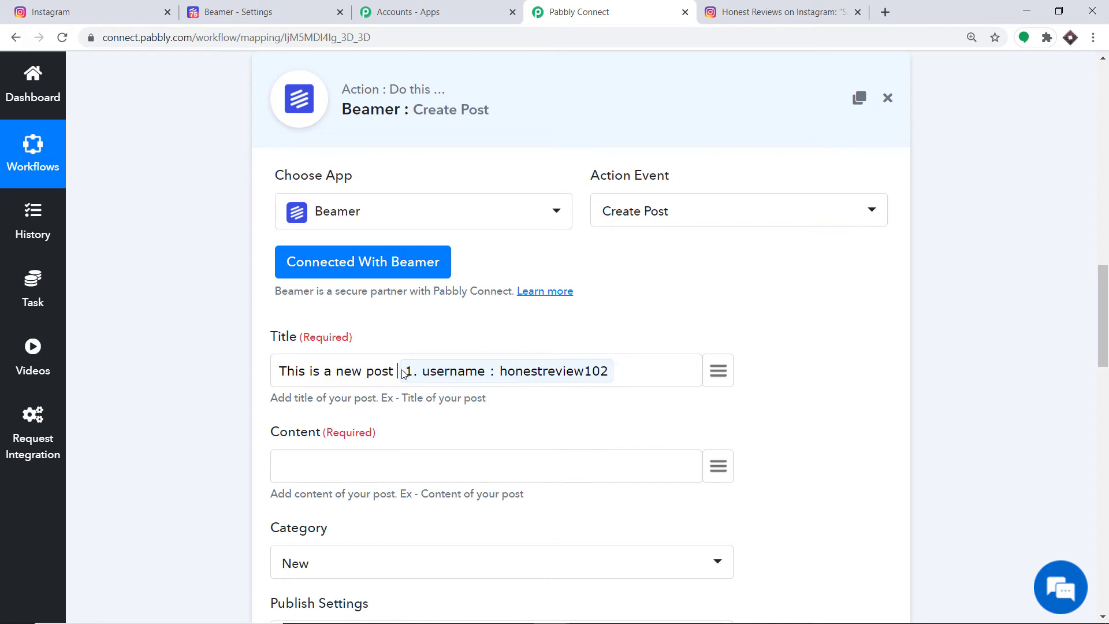
text(in)
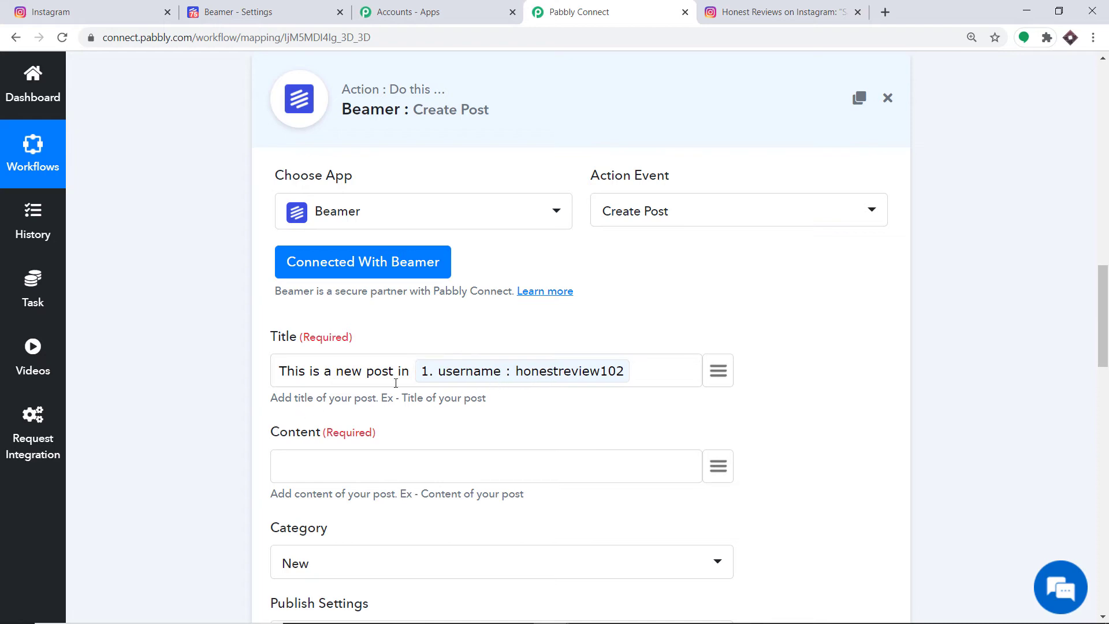
- Map the trigger's caption to the Content field of the Beamer post
scroll(396, 383, down, 3)
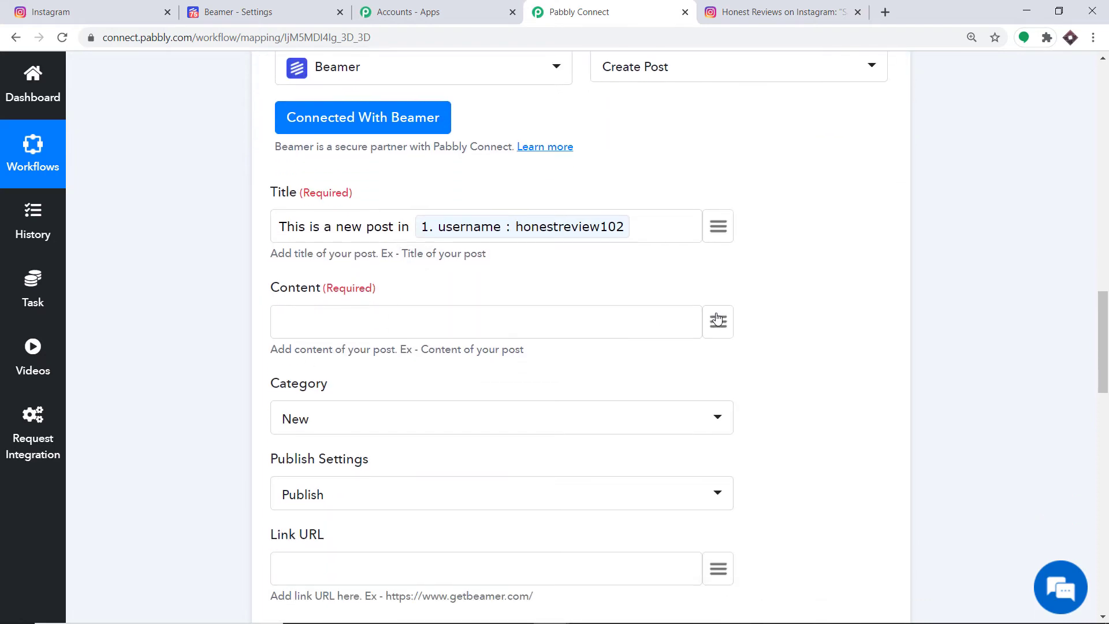
click(718, 321)
scroll(664, 451, down, 3)
scroll(664, 459, down, 1)
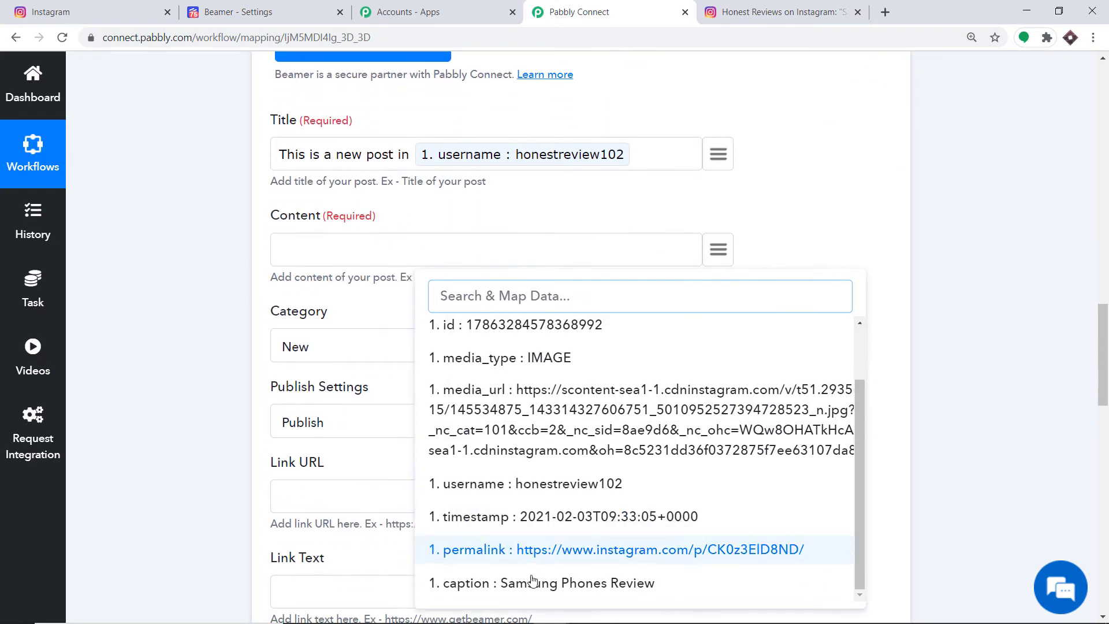
click(531, 583)
- Map the trigger's permalink to the Link URL field of the Beamer post
scroll(664, 364, down, 1)
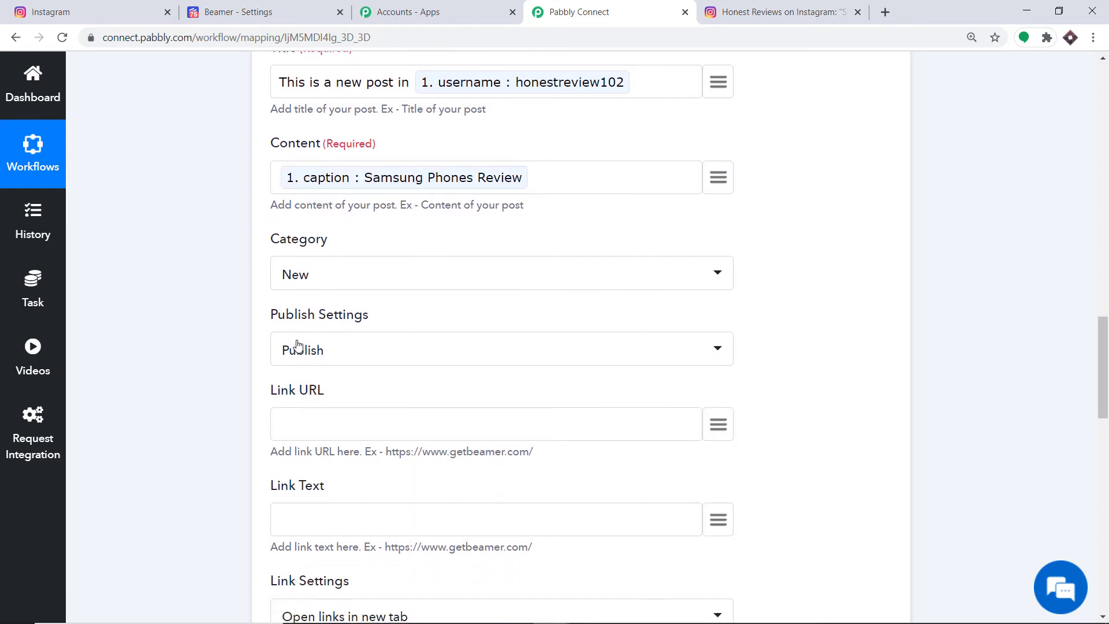
scroll(299, 346, down, 1)
scroll(349, 298, down, 1)
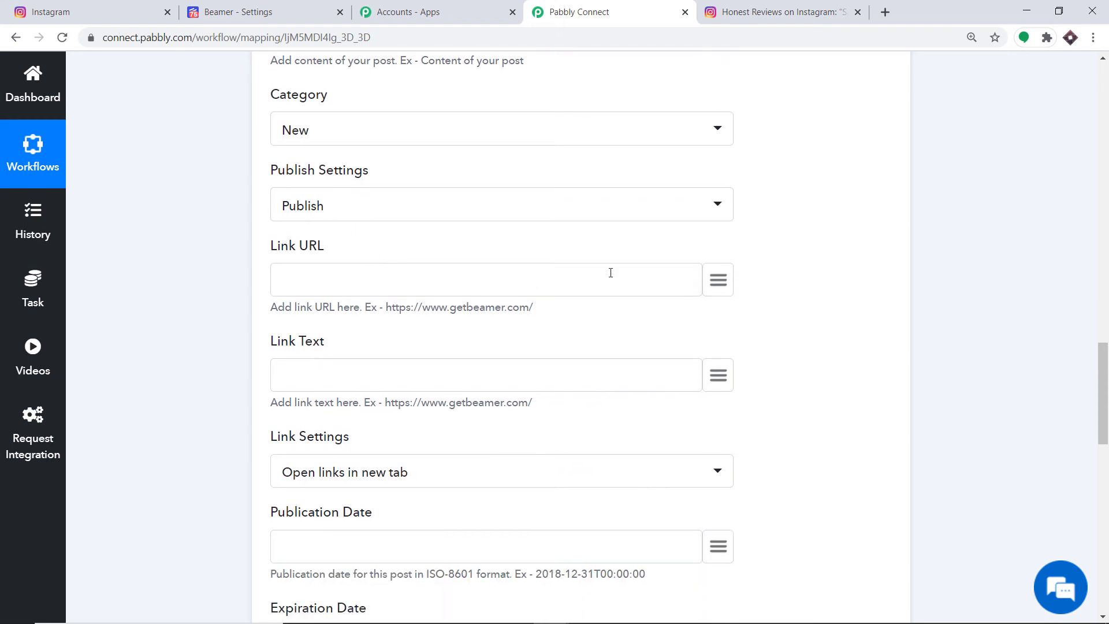
click(721, 290)
scroll(635, 439, down, 2)
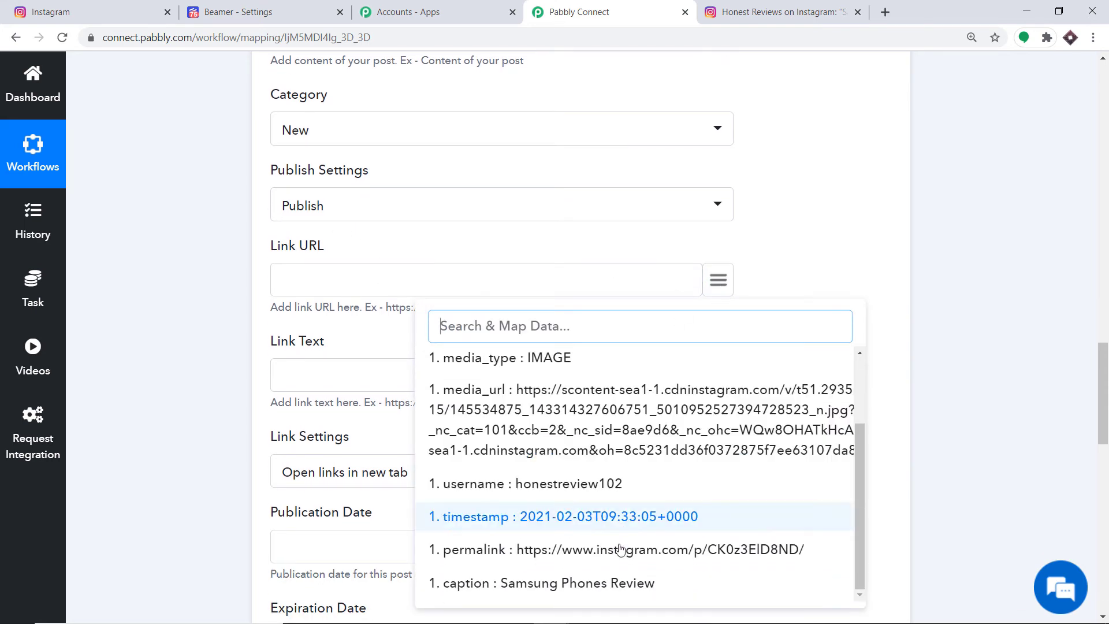
scroll(595, 565, down, 1)
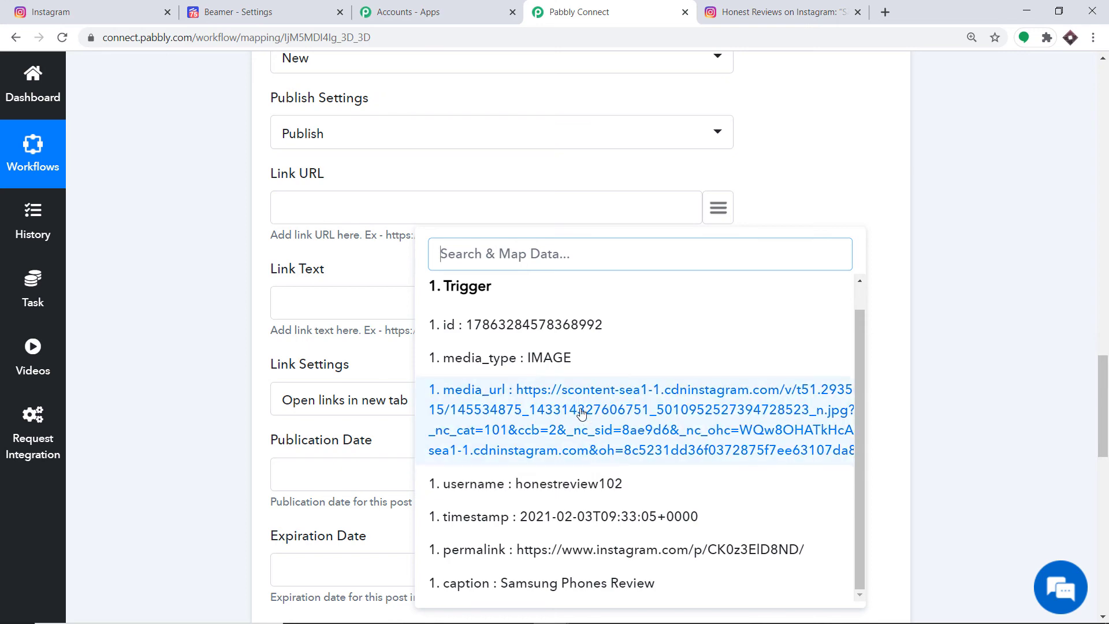
scroll(577, 396, up, 1)
scroll(576, 393, down, 1)
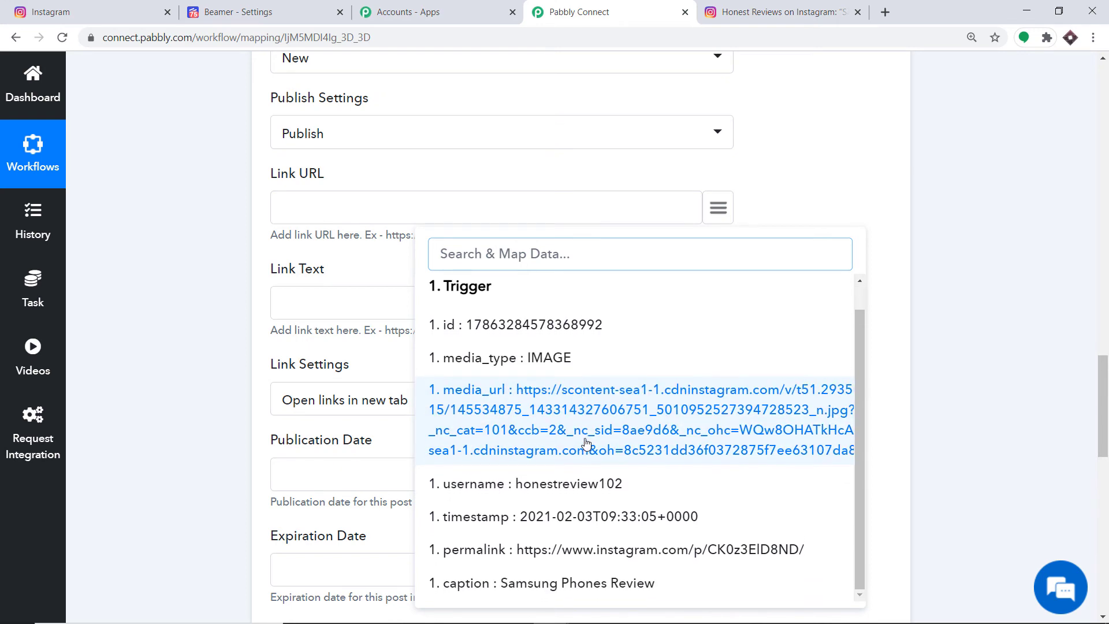
click(602, 549)
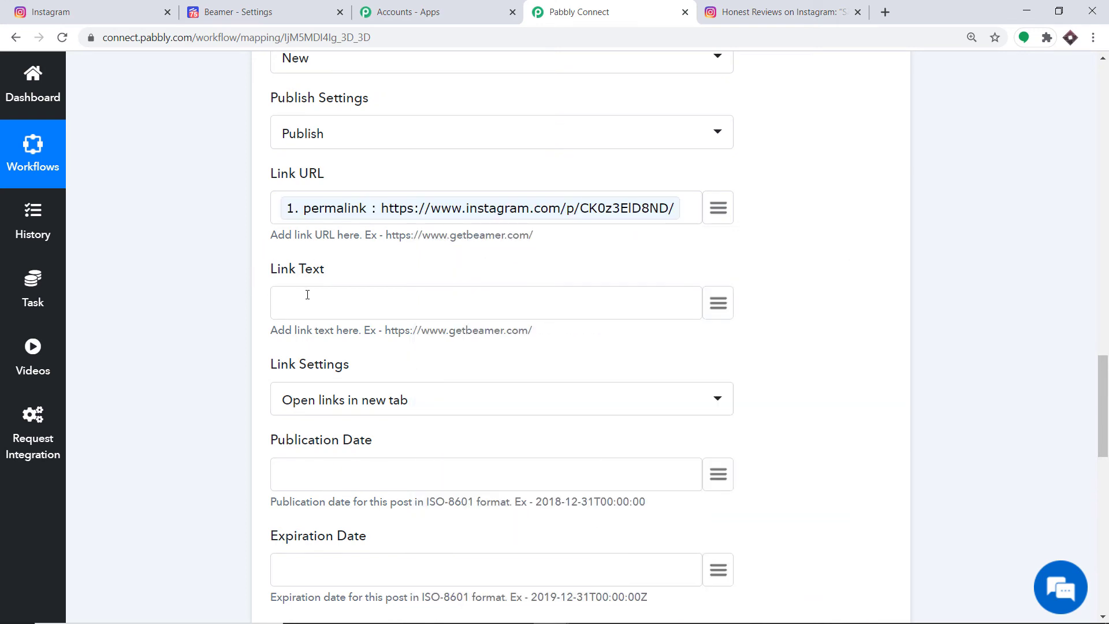
- Map the trigger's timestamp to the Publication Date field of the Beamer post
scroll(357, 306, down, 2)
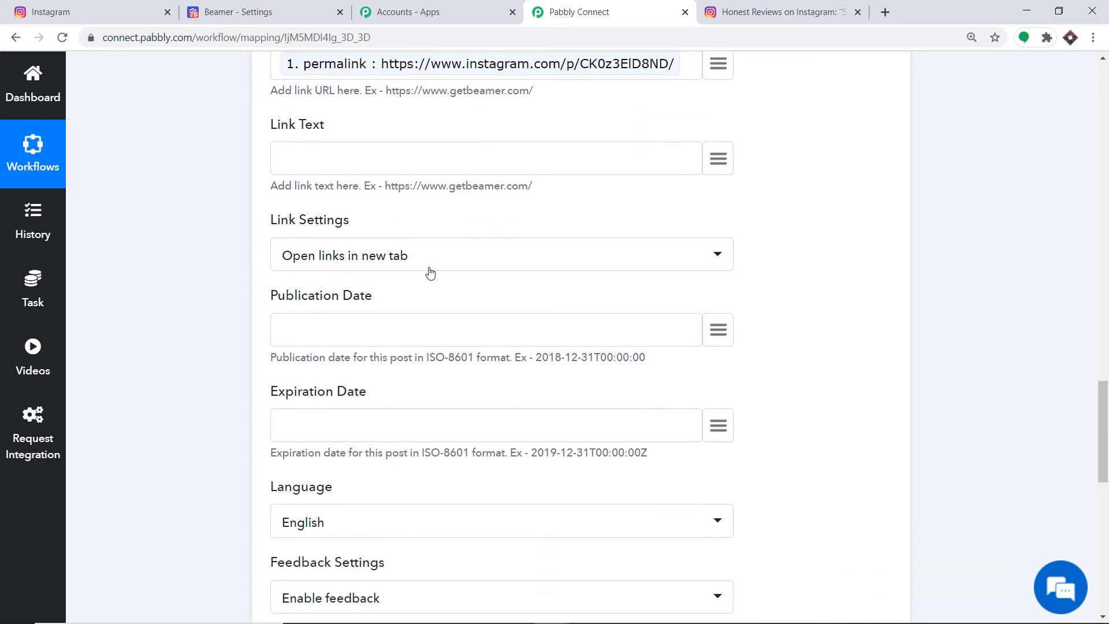
click(719, 330)
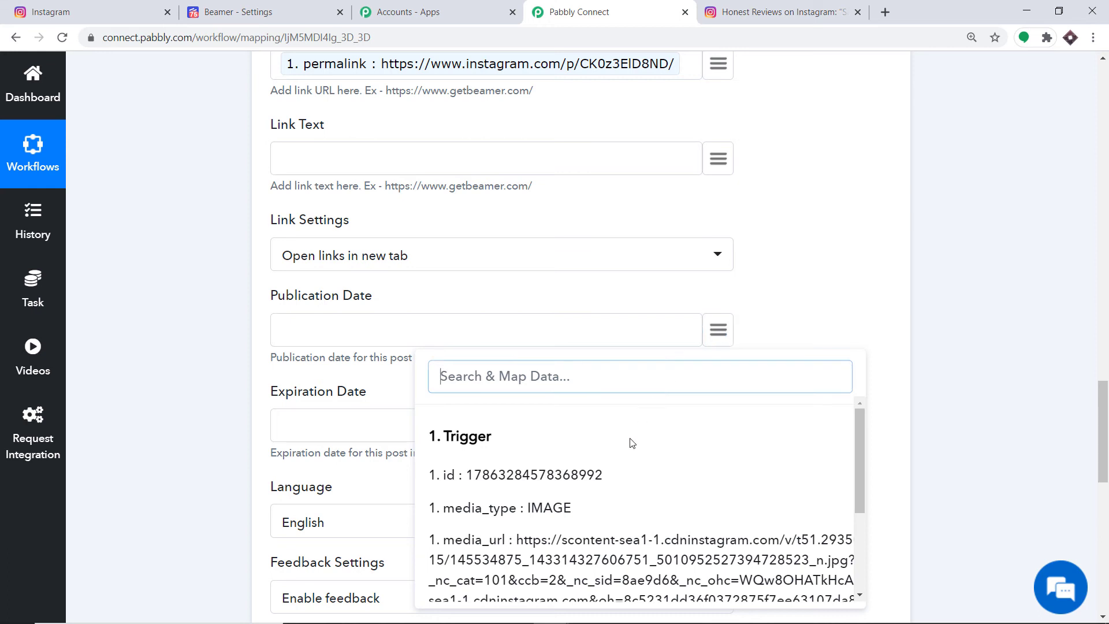
scroll(631, 441, down, 3)
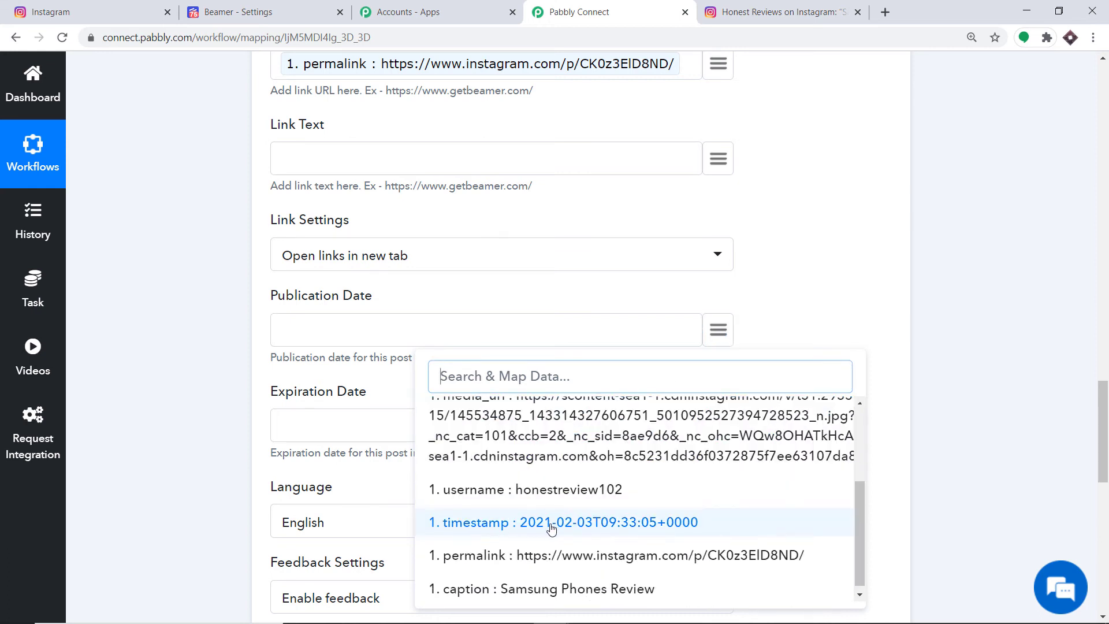
click(662, 523)
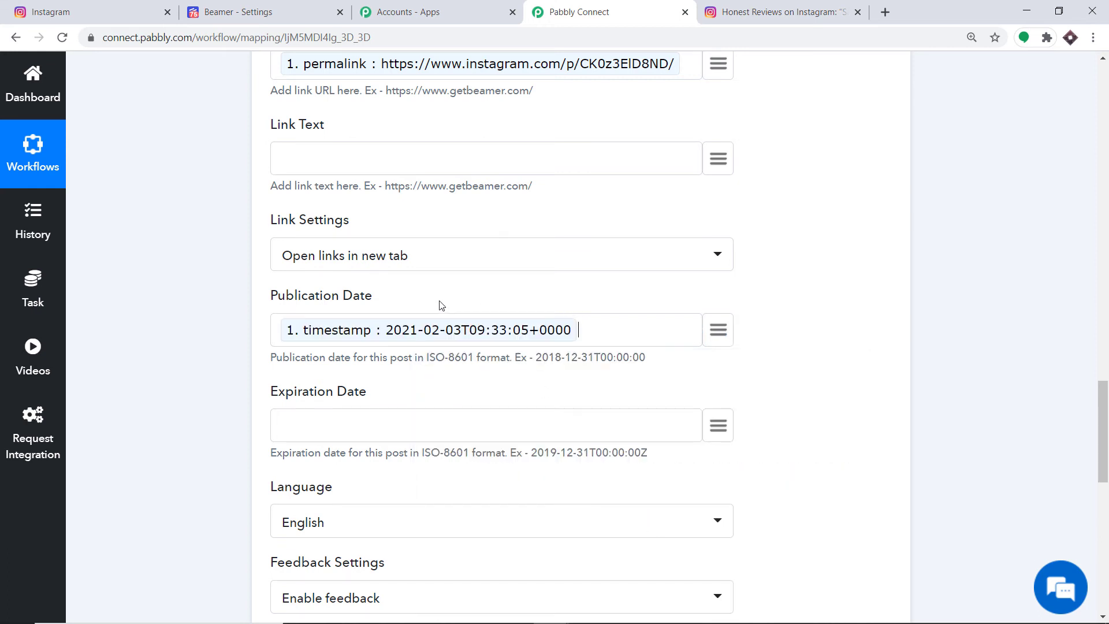
- Review the remaining Beamer post settings, then save the Create Post action and send its test request
scroll(502, 307, down, 2)
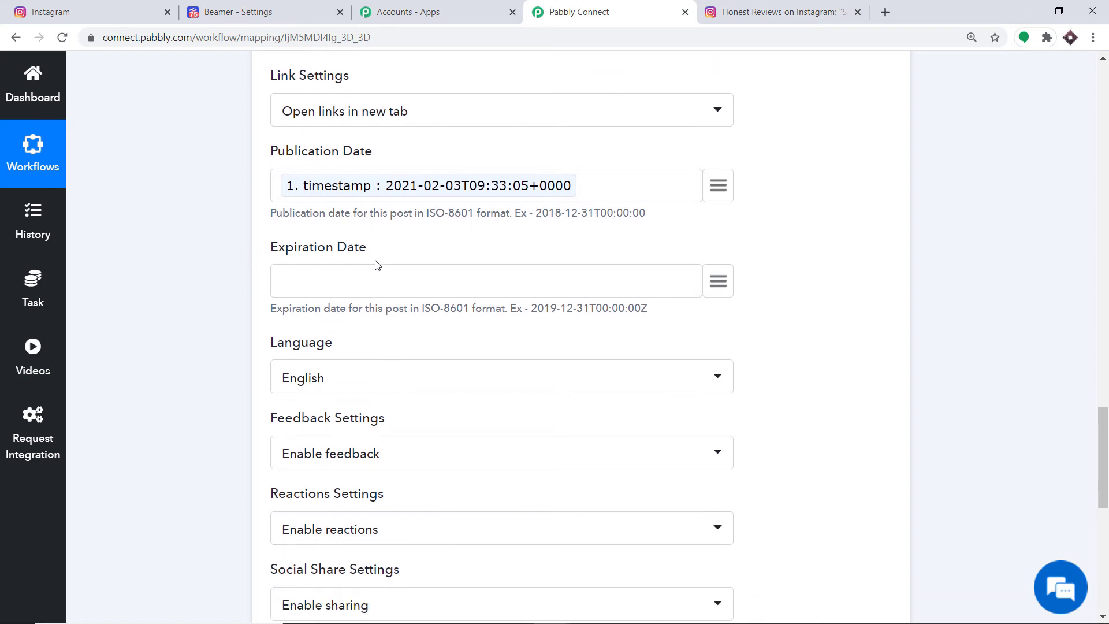
scroll(285, 384, down, 3)
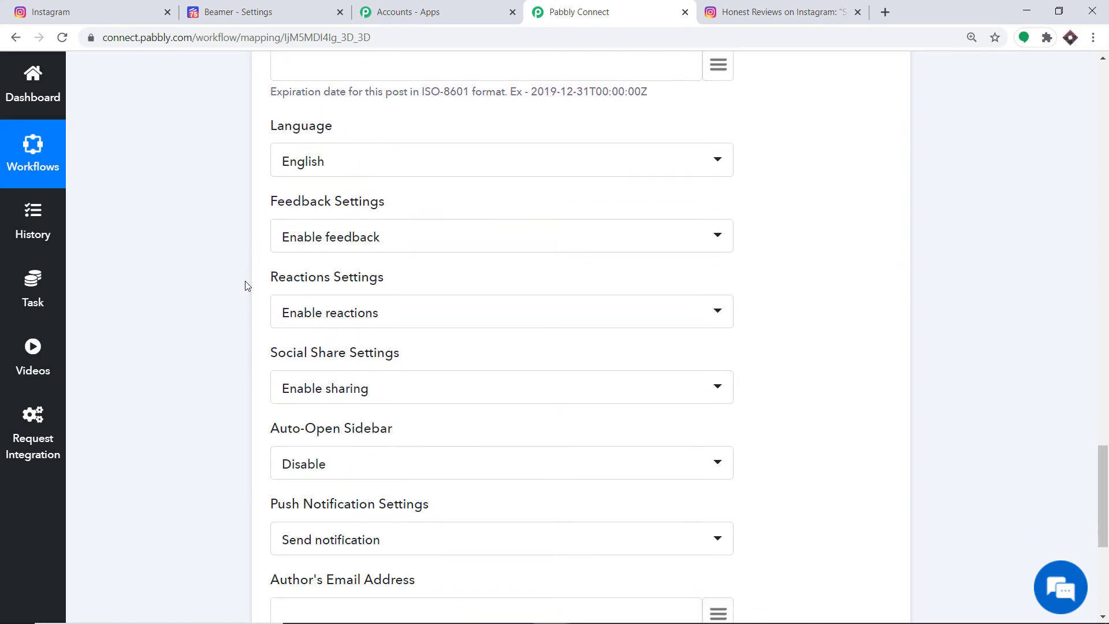
scroll(283, 330, down, 1)
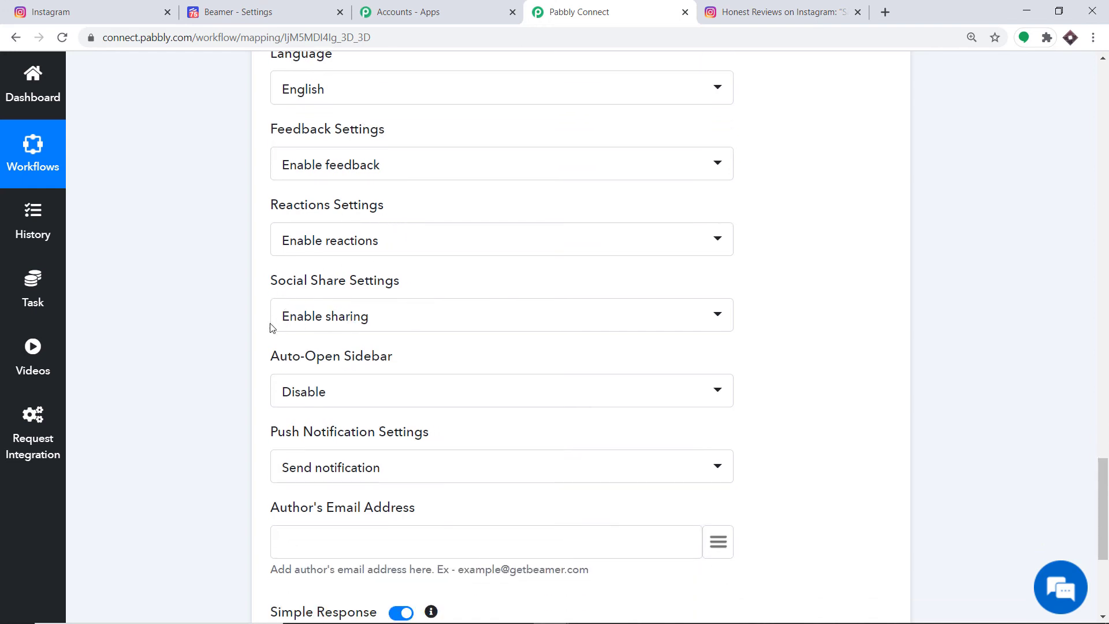
scroll(280, 292, down, 2)
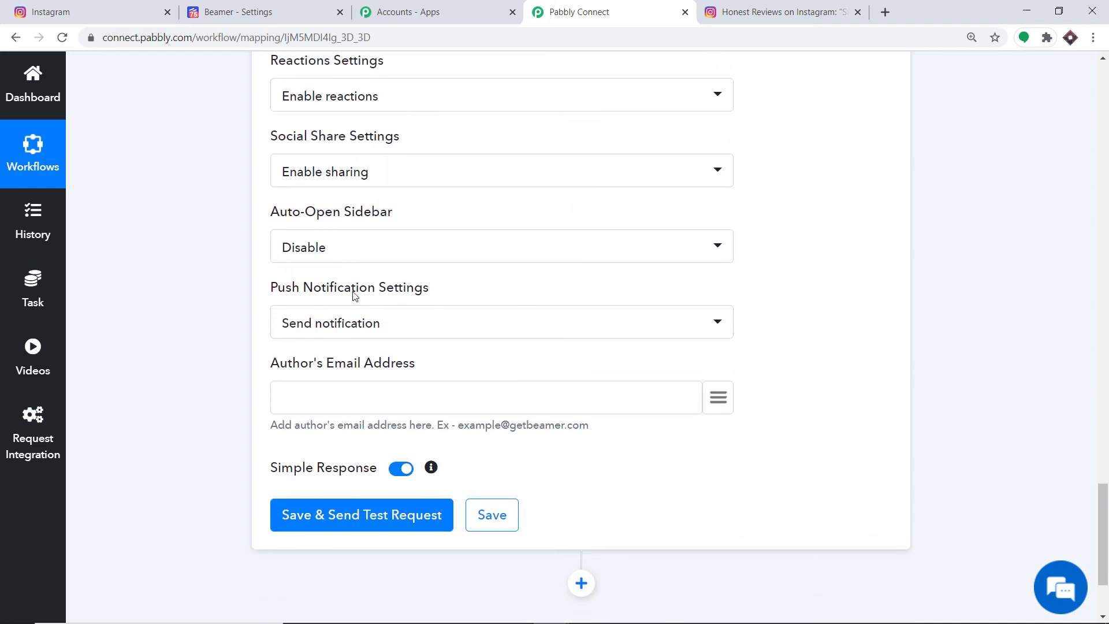
scroll(336, 412, up, 12)
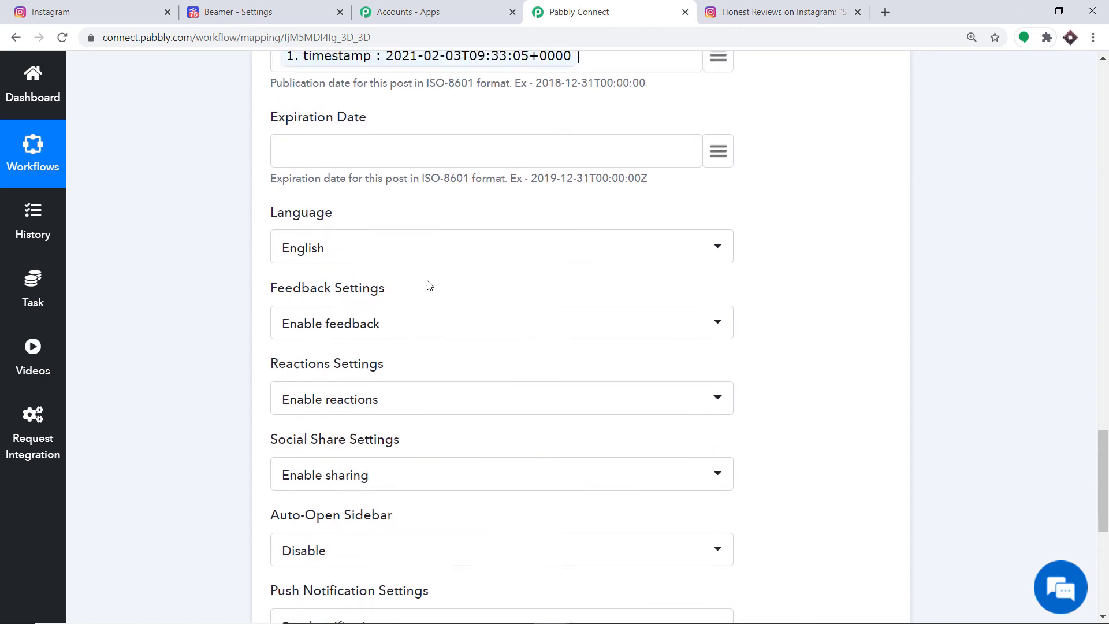
scroll(393, 306, down, 8)
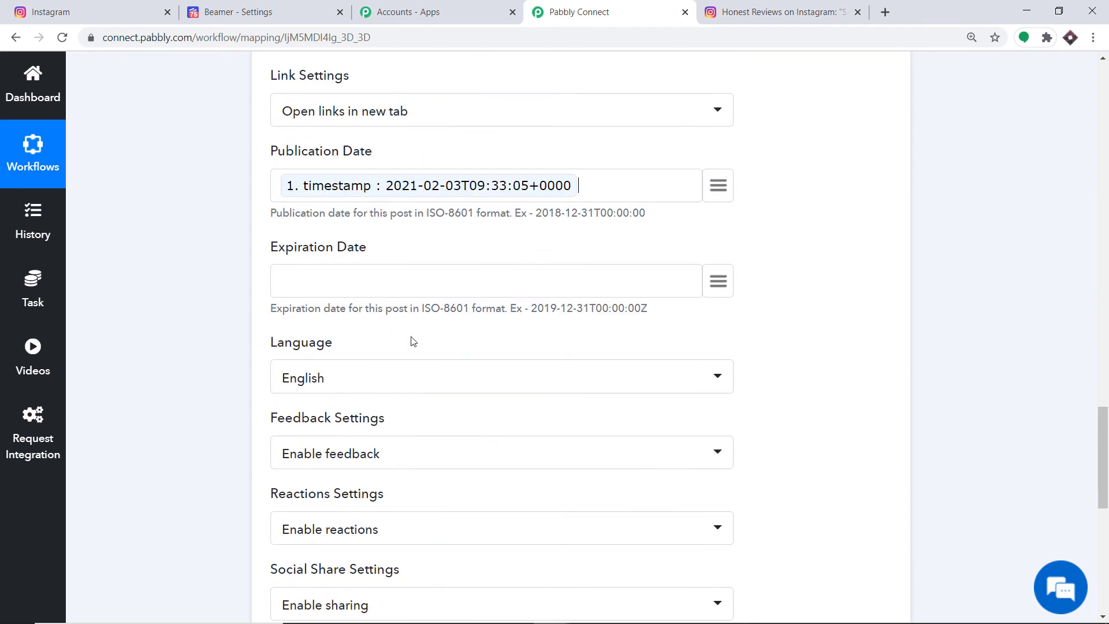
scroll(416, 344, down, 7)
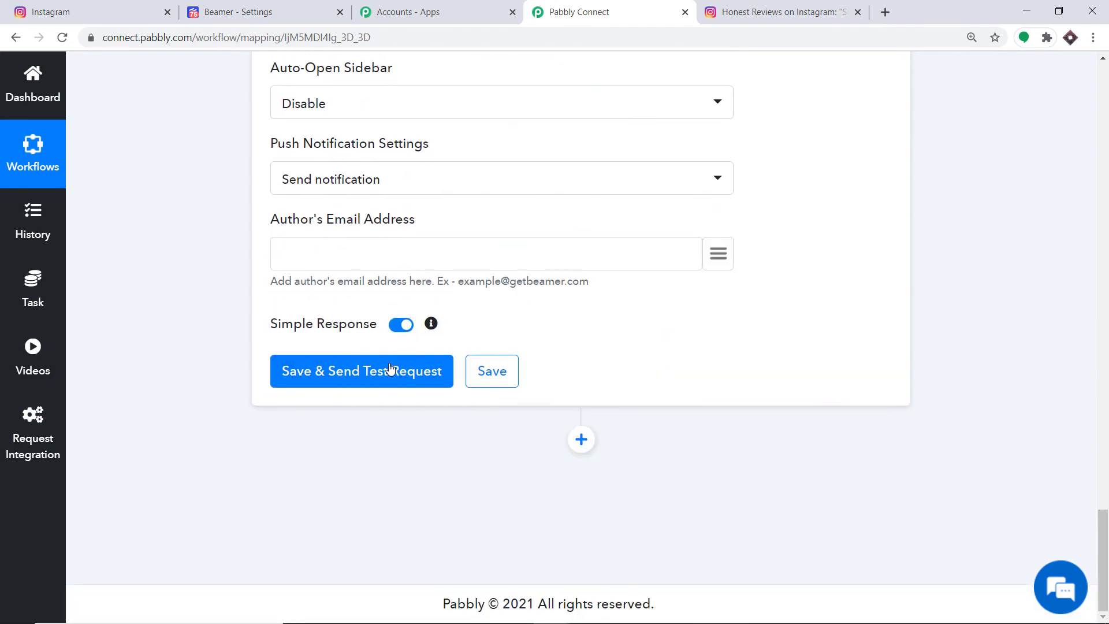
click(343, 385)
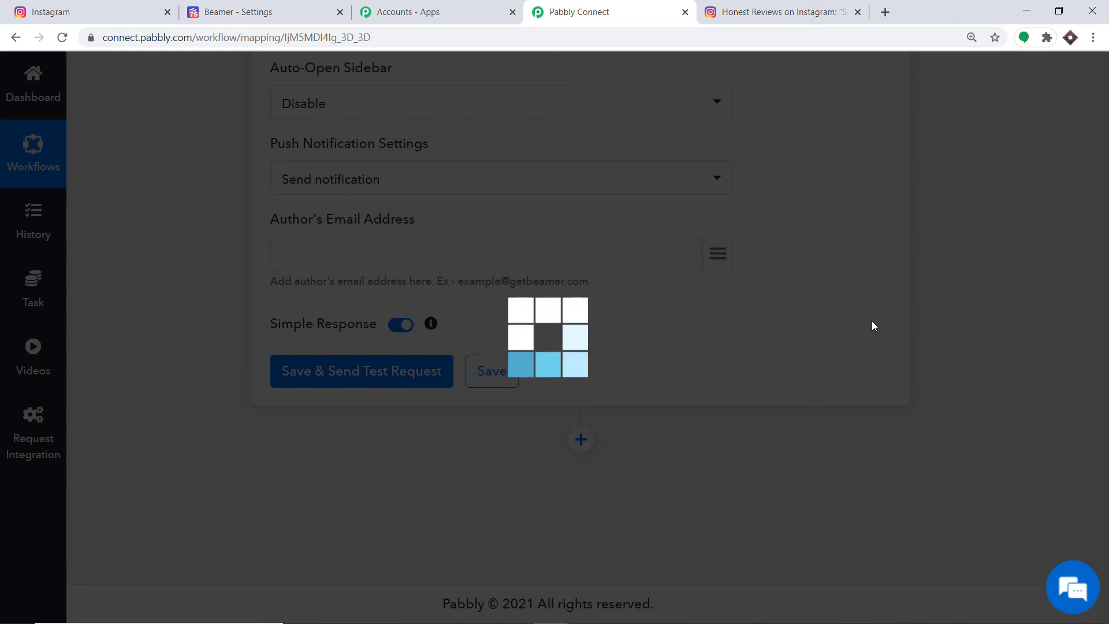
scroll(678, 357, down, 4)
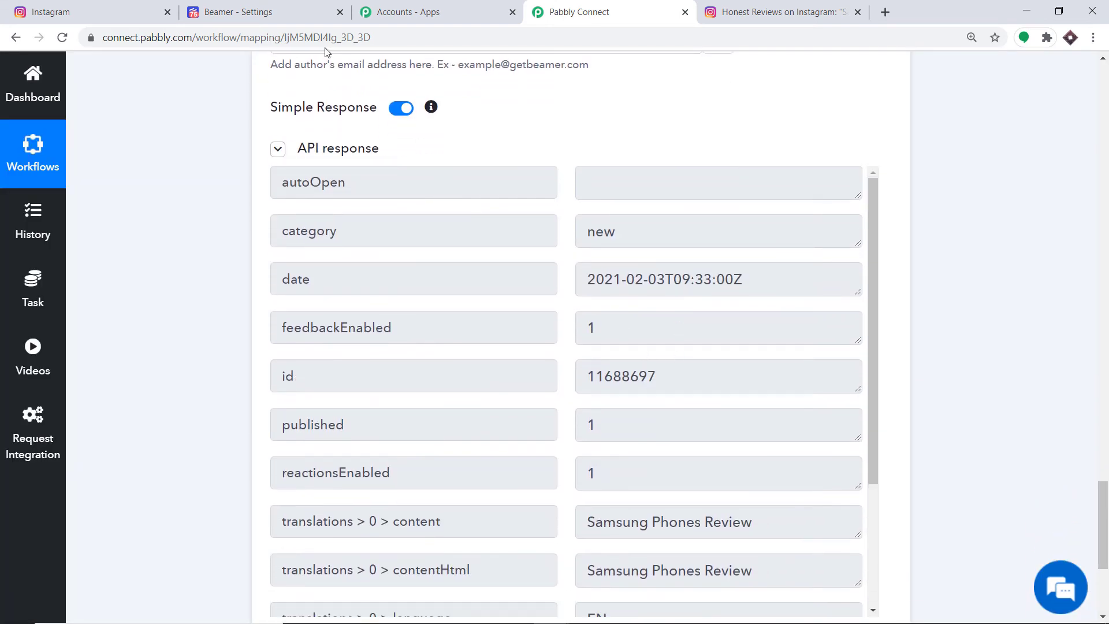
- Switch to Beamer and open the Instagram link of the "Samsung Phones Review" post from the notifications feed
click(287, 7)
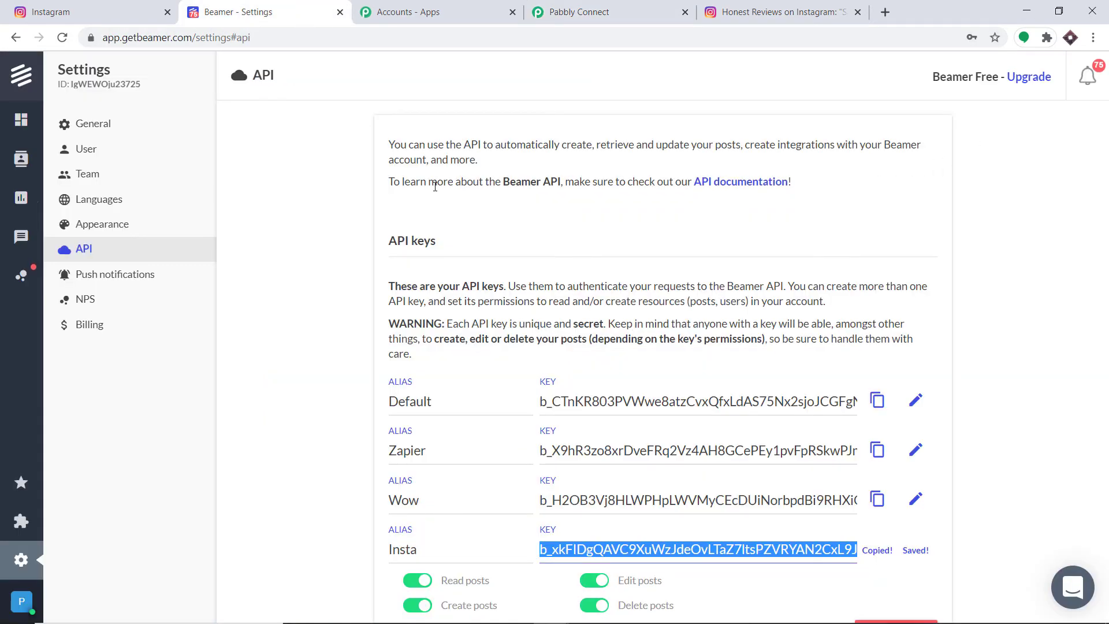
click(20, 78)
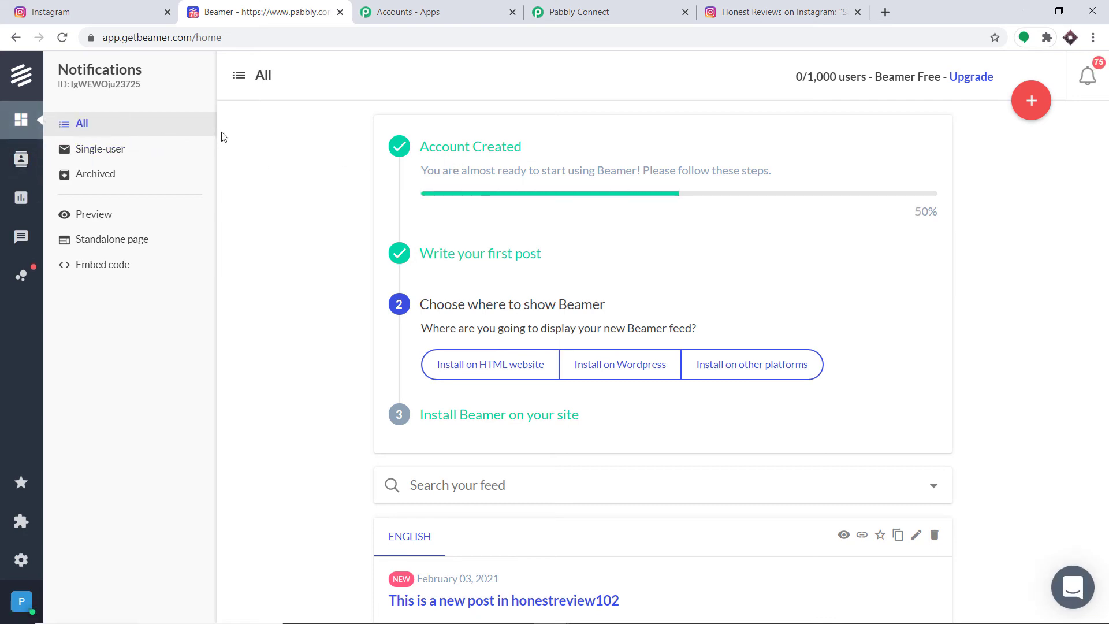
scroll(644, 257, down, 4)
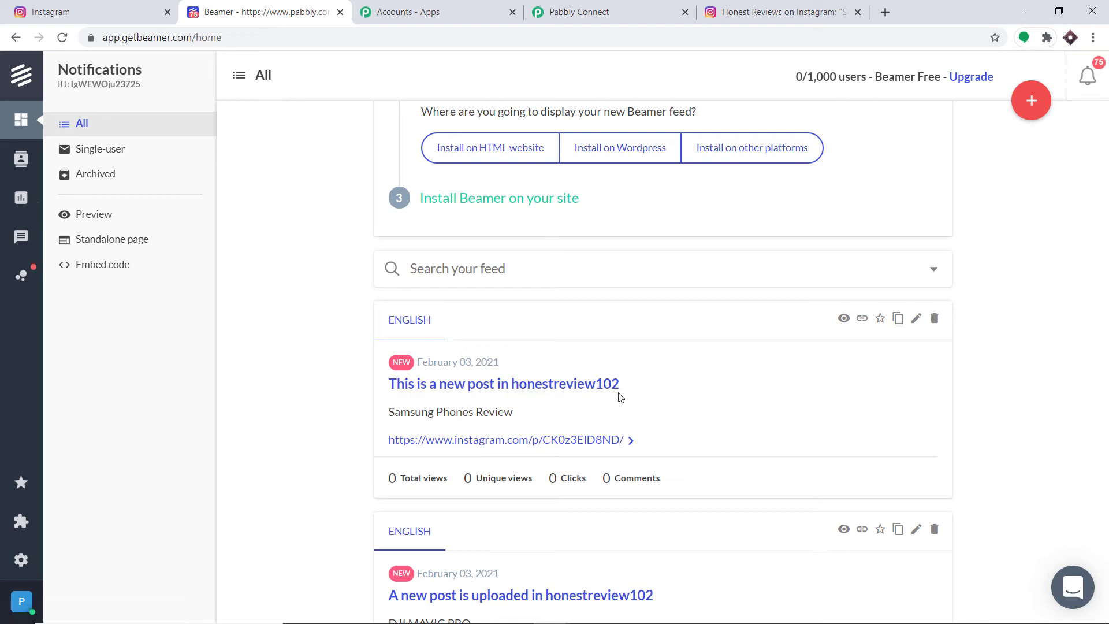
click(471, 451)
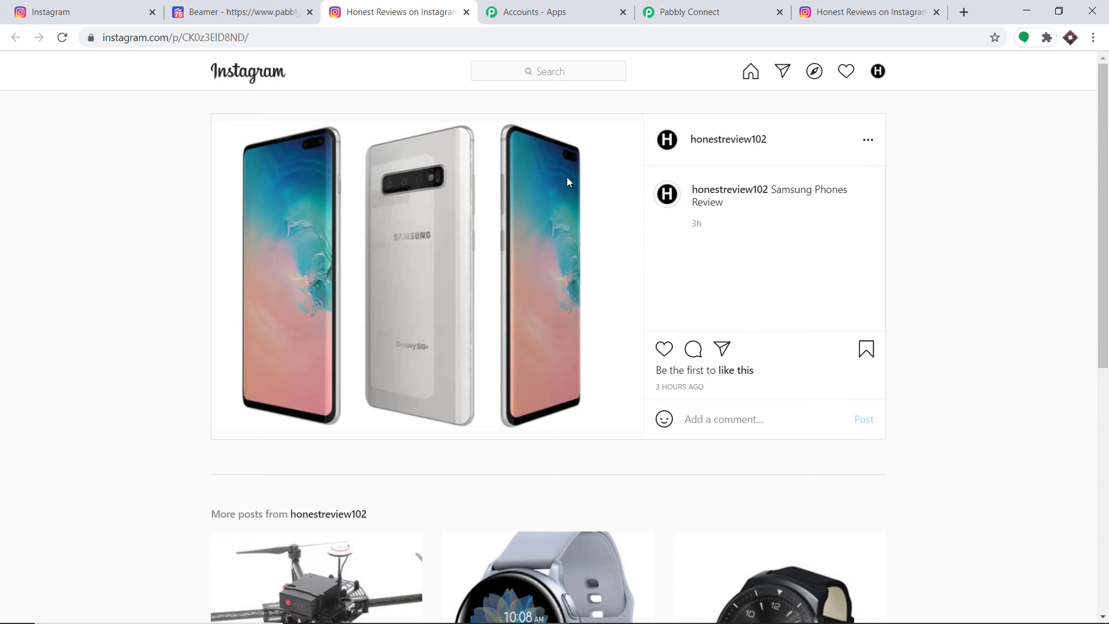
- Return to Pabbly Connect and collapse the Beamer action and the Instagram trigger to show the workflow overview
click(685, 4)
scroll(1106, 324, up, 20)
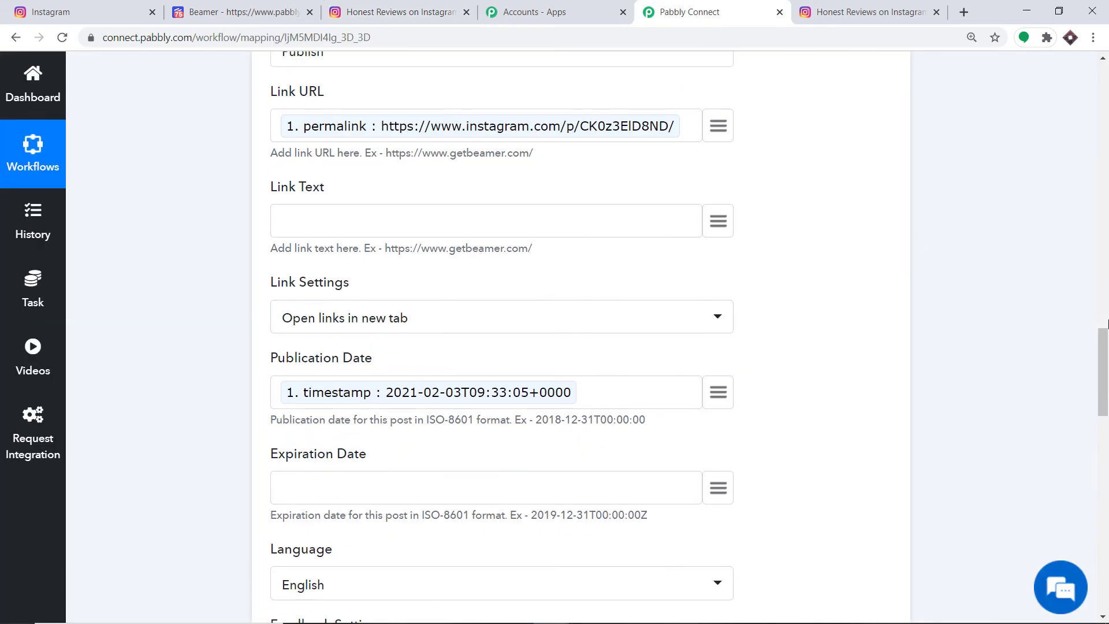
scroll(1106, 323, up, 7)
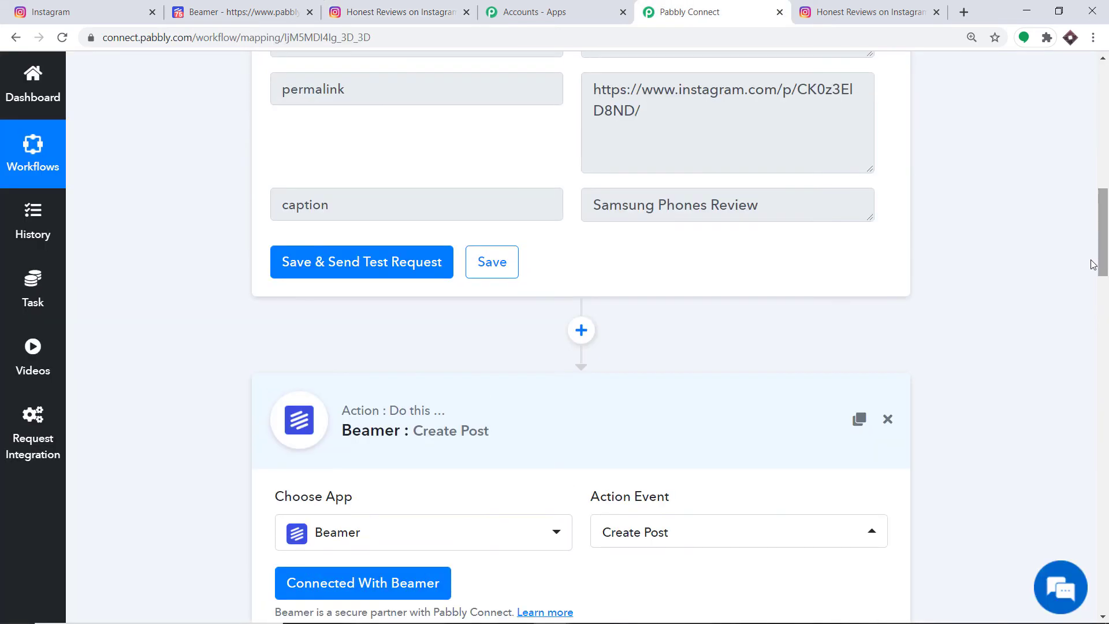
click(448, 411)
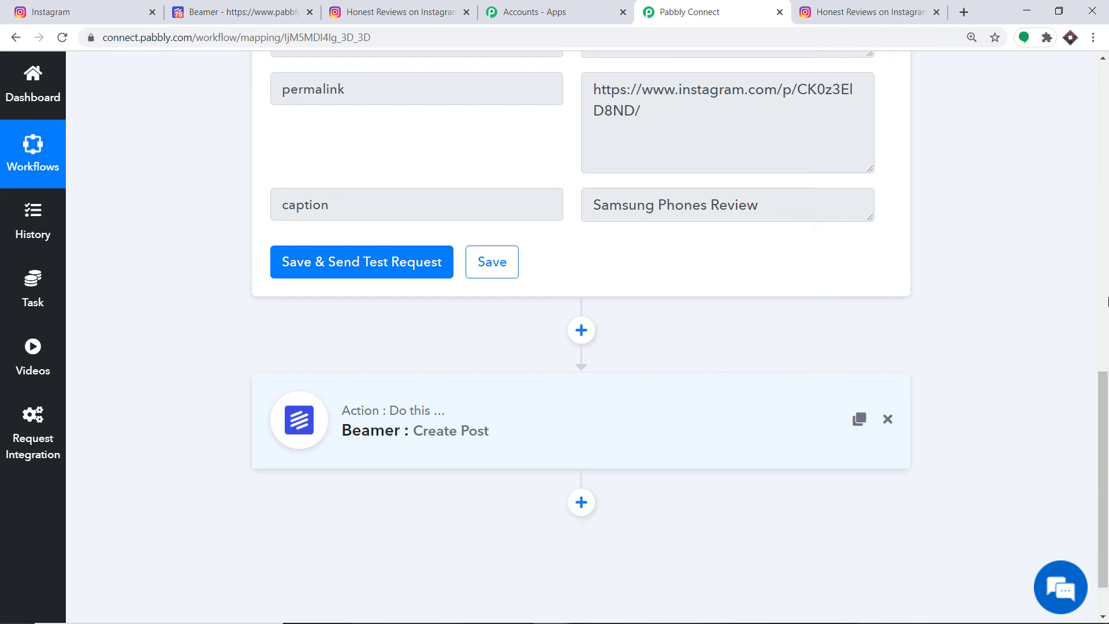
scroll(1106, 211, up, 10)
click(495, 241)
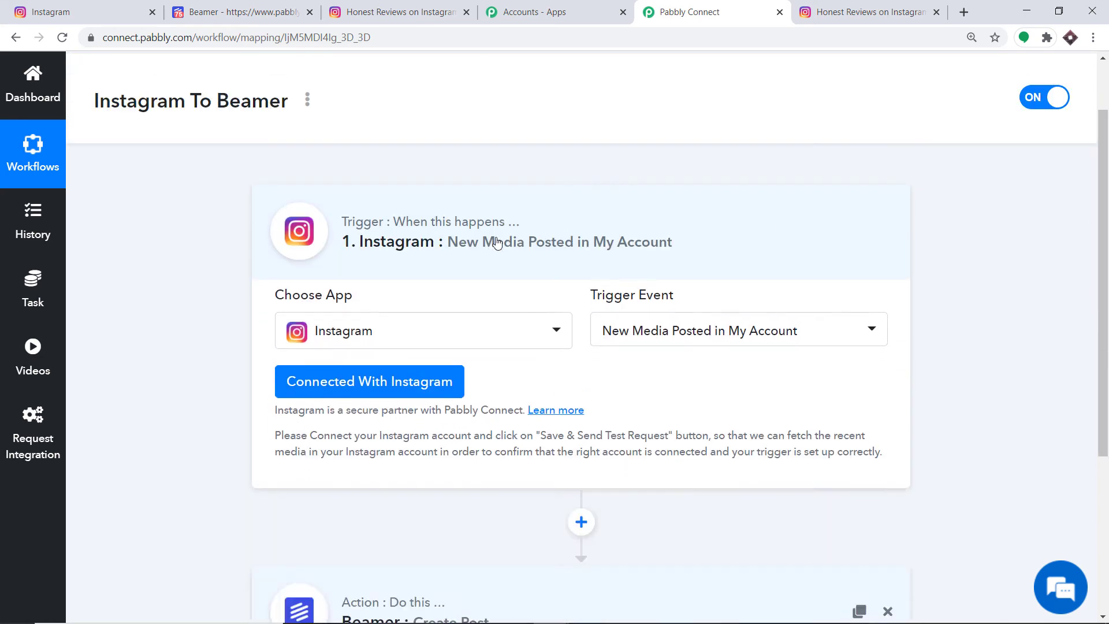
scroll(1107, 281, down, 2)
scroll(1107, 281, down, 2)
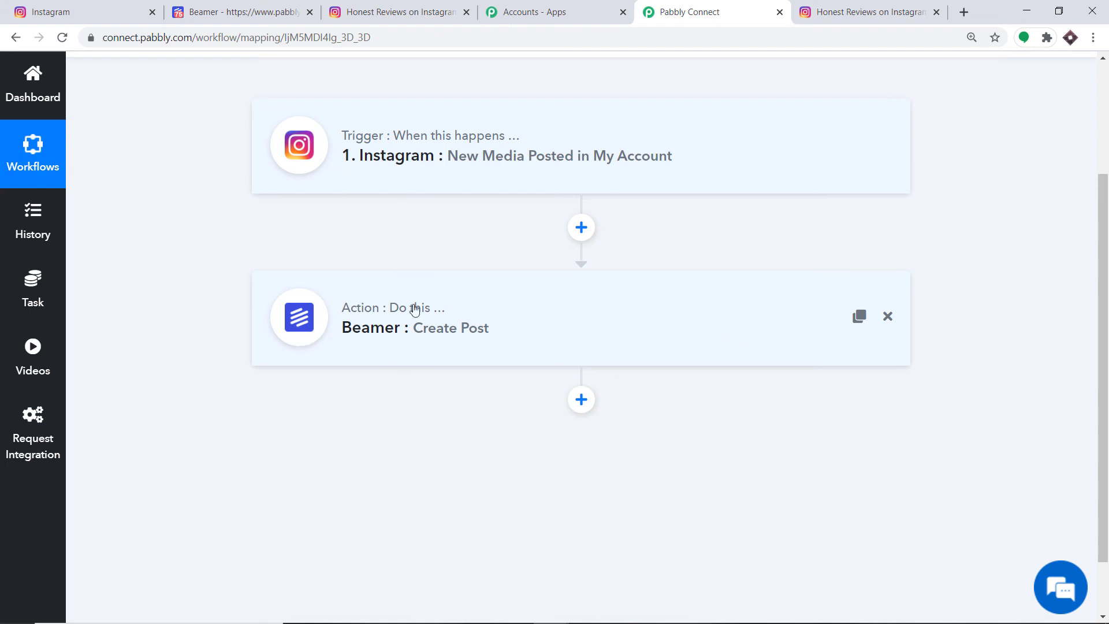
- Check the Instagram feed, reload the Beamer feed and open the Instagram link of the "Blackberry Phone Review" post
click(80, 7)
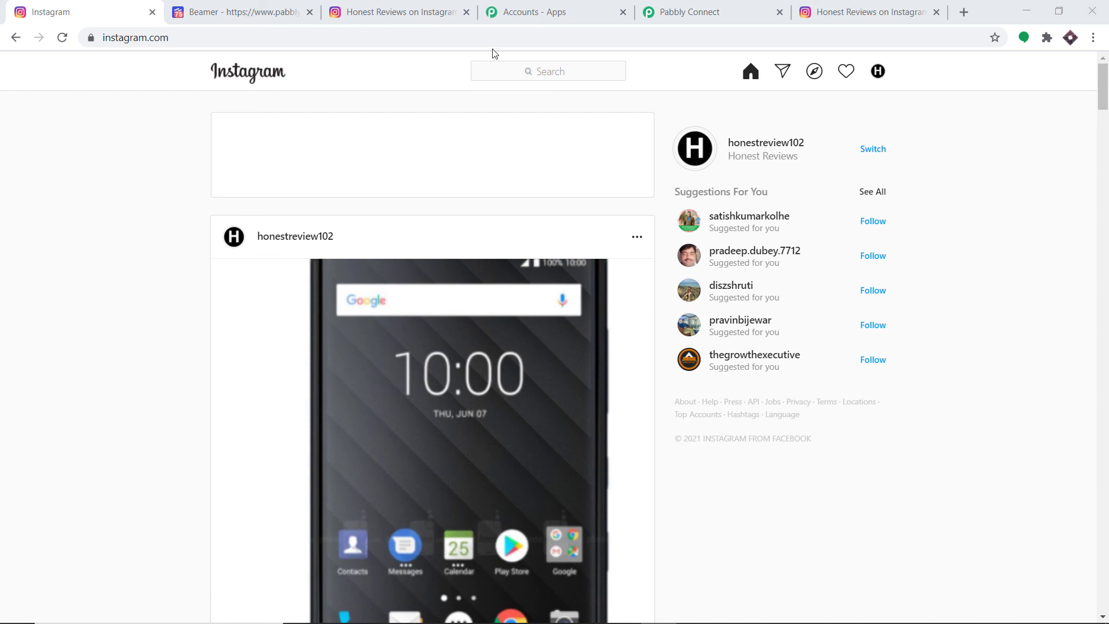
click(309, 4)
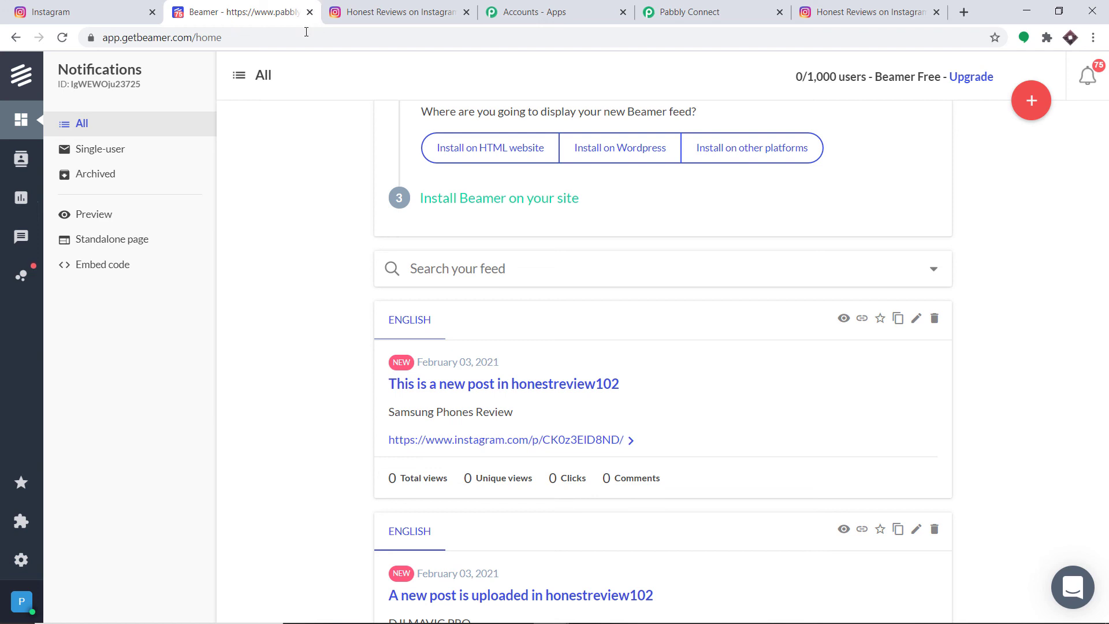
click(63, 39)
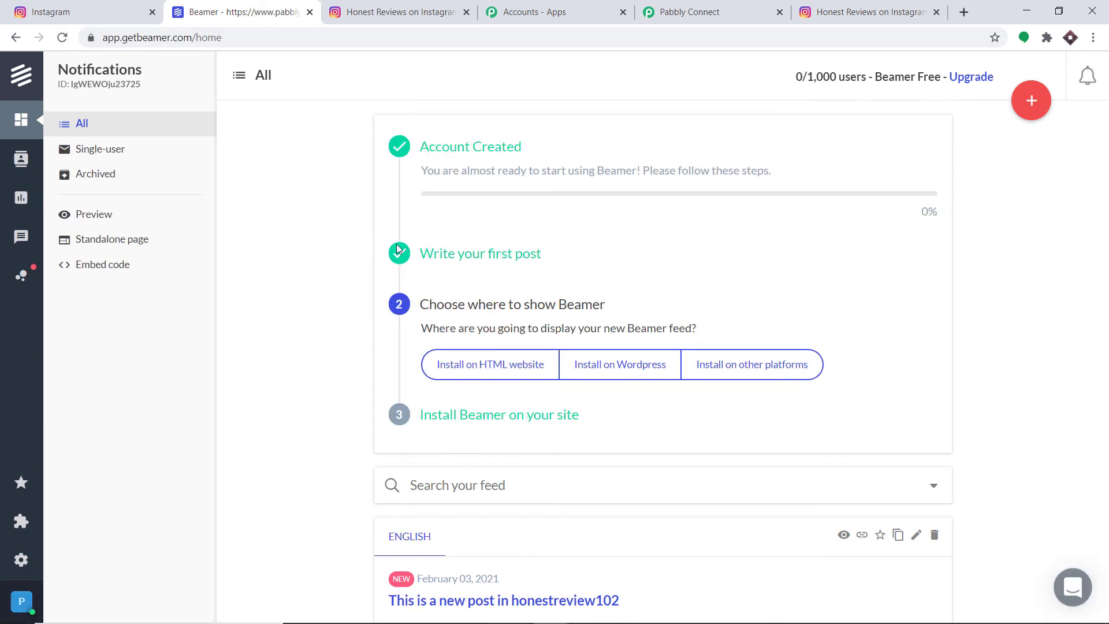
scroll(581, 317, down, 4)
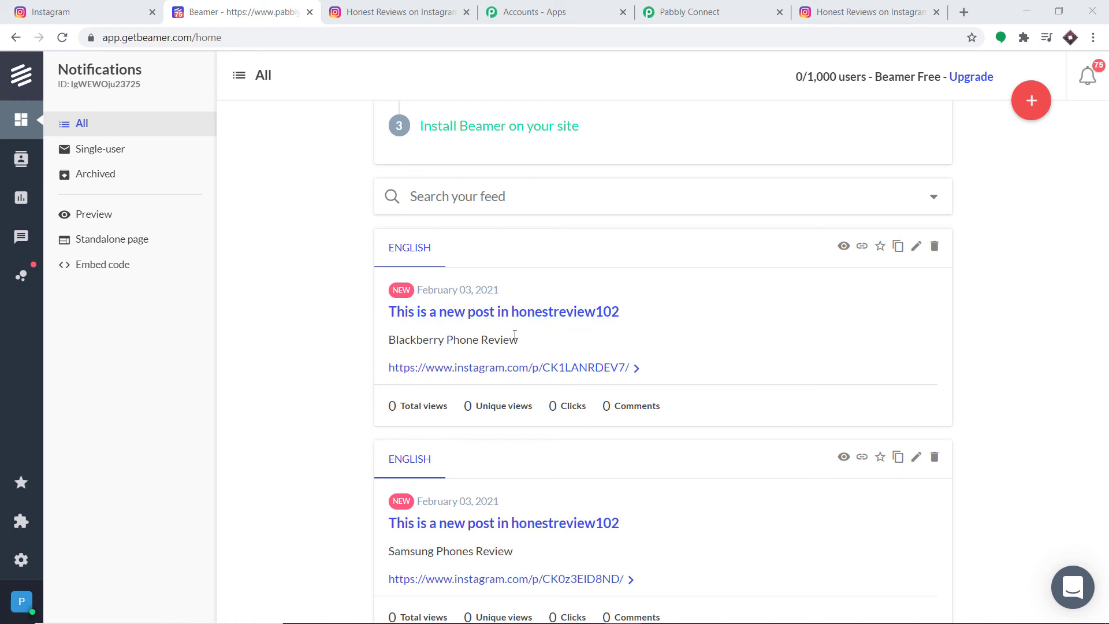
click(485, 372)
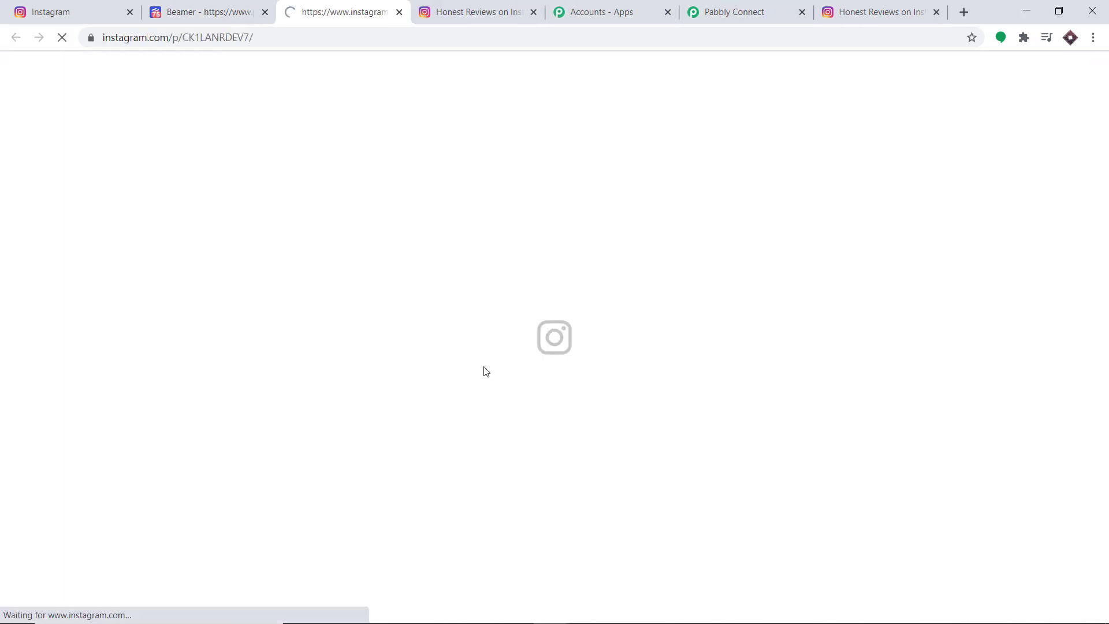